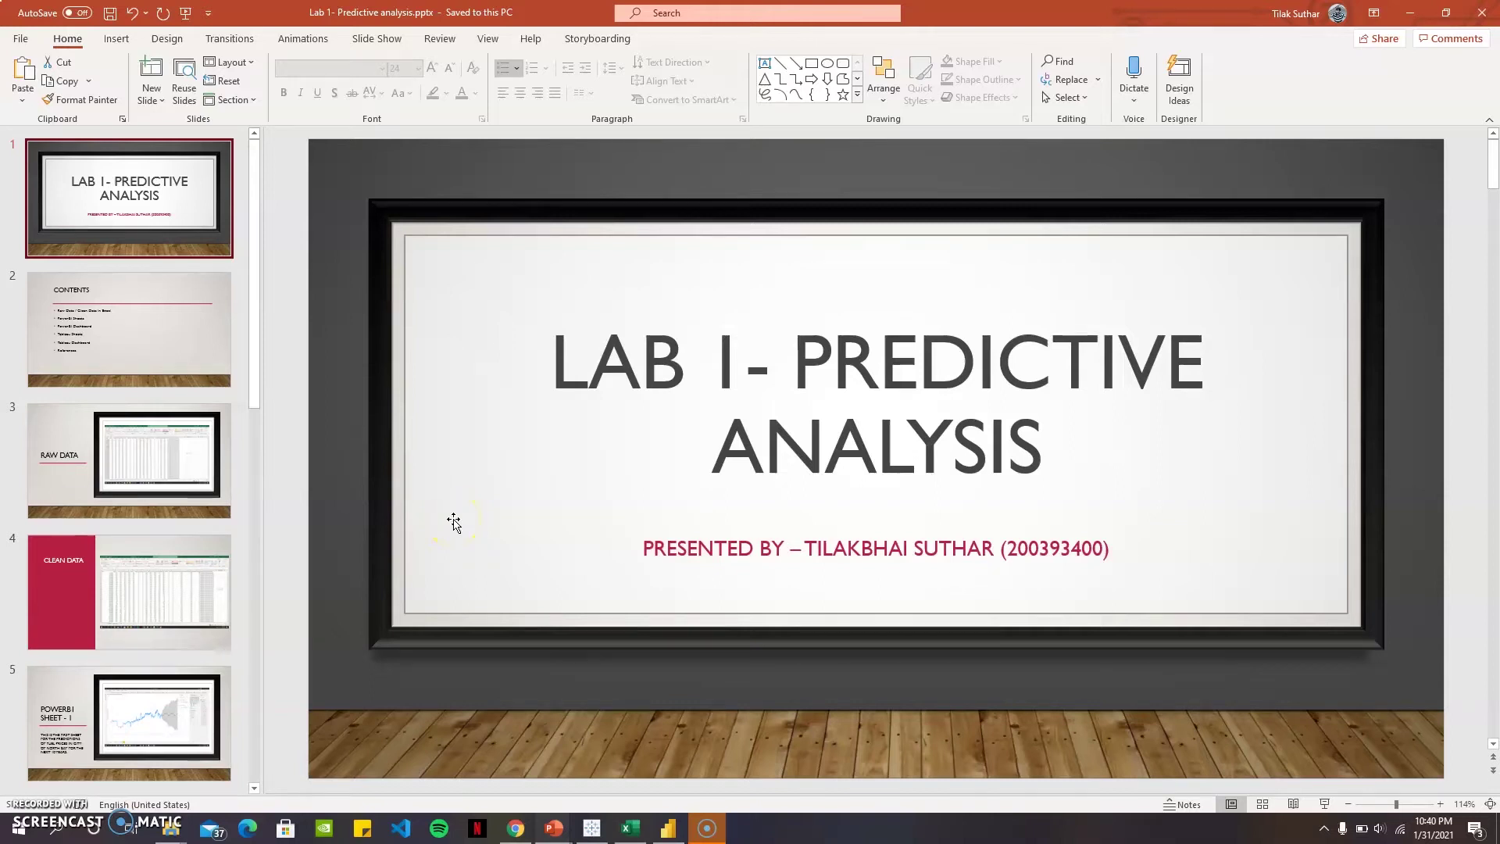
Show the Raw Data slide, the Ontario fuels price survey page, then fueltypesall.xlsx's Clean Data sheet.
left_click(178, 372)
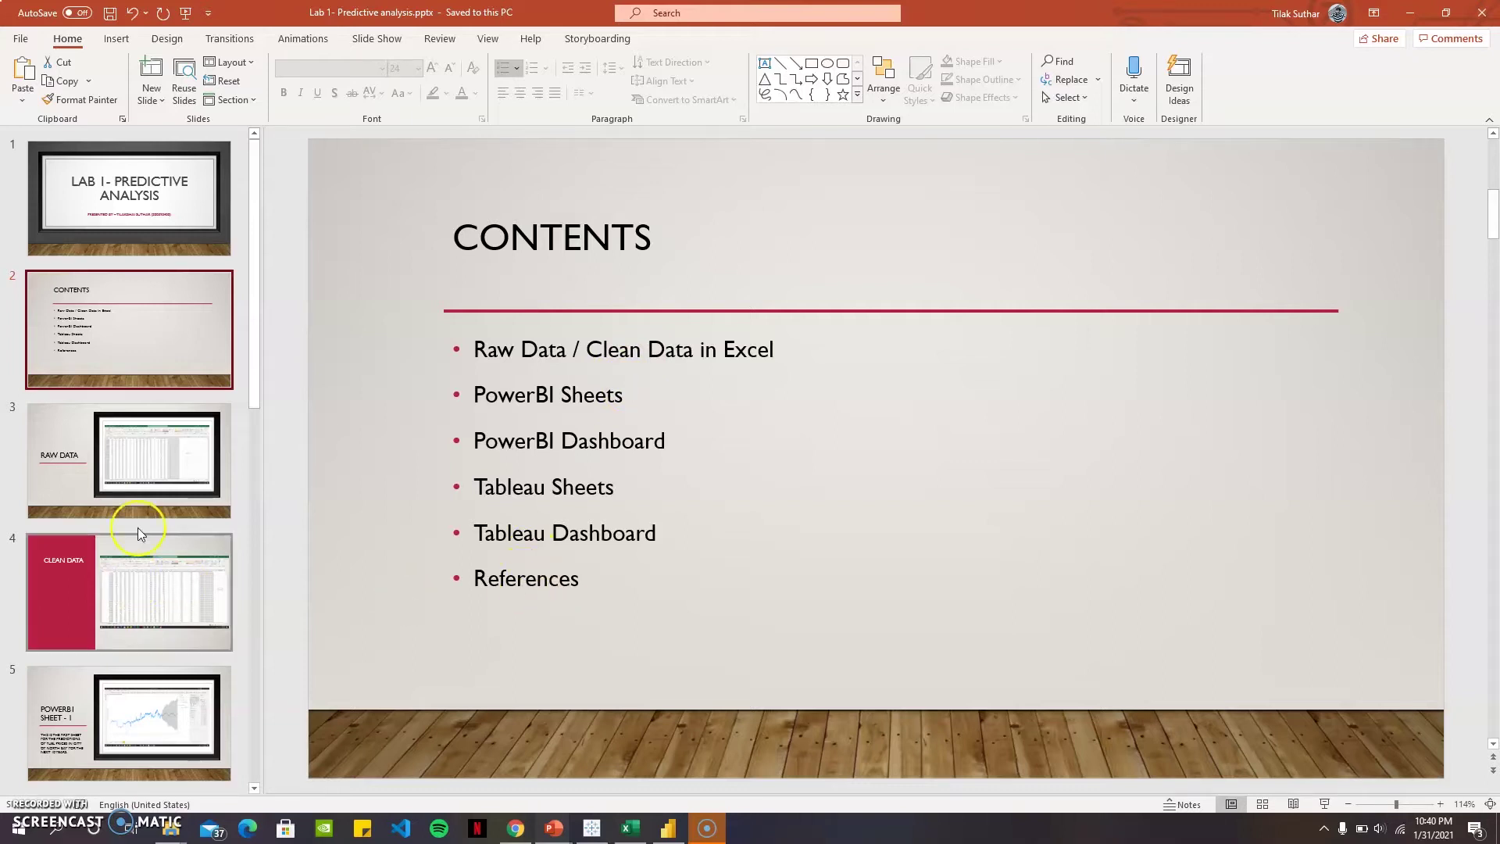
left_click(43, 472)
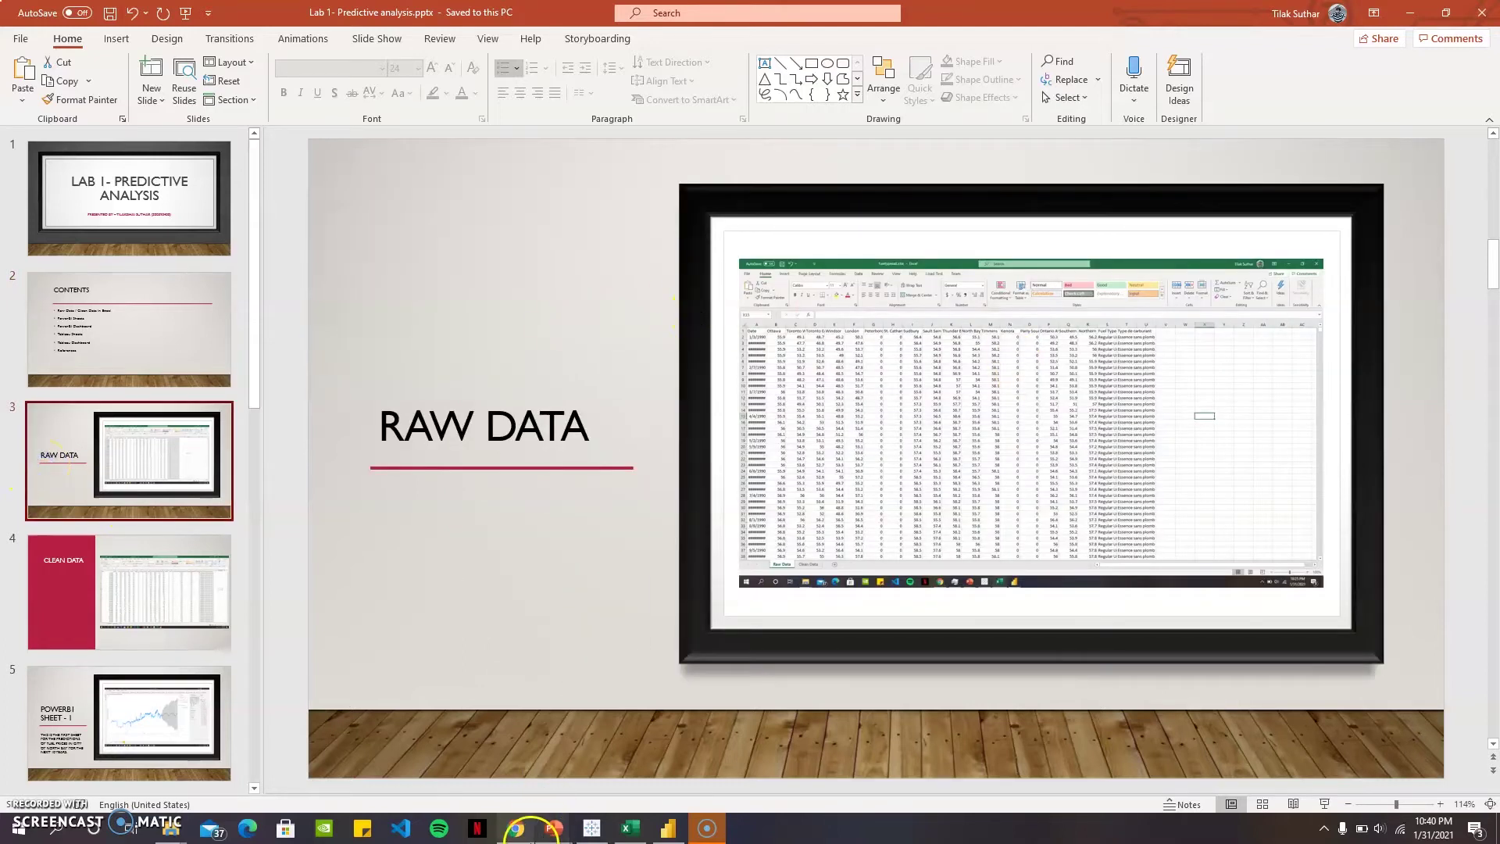
left_click(516, 828)
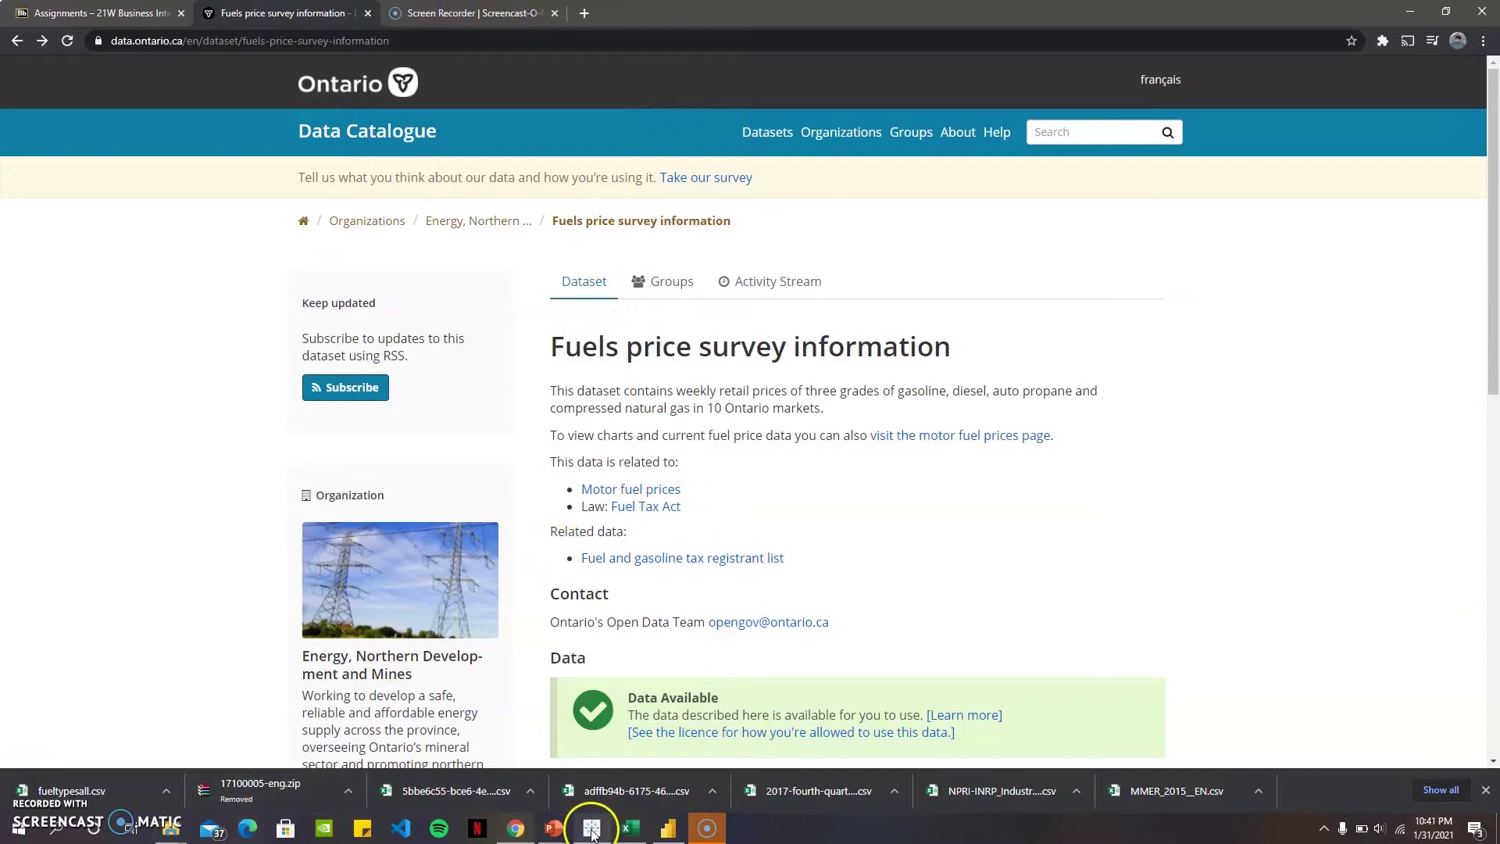
left_click(622, 832)
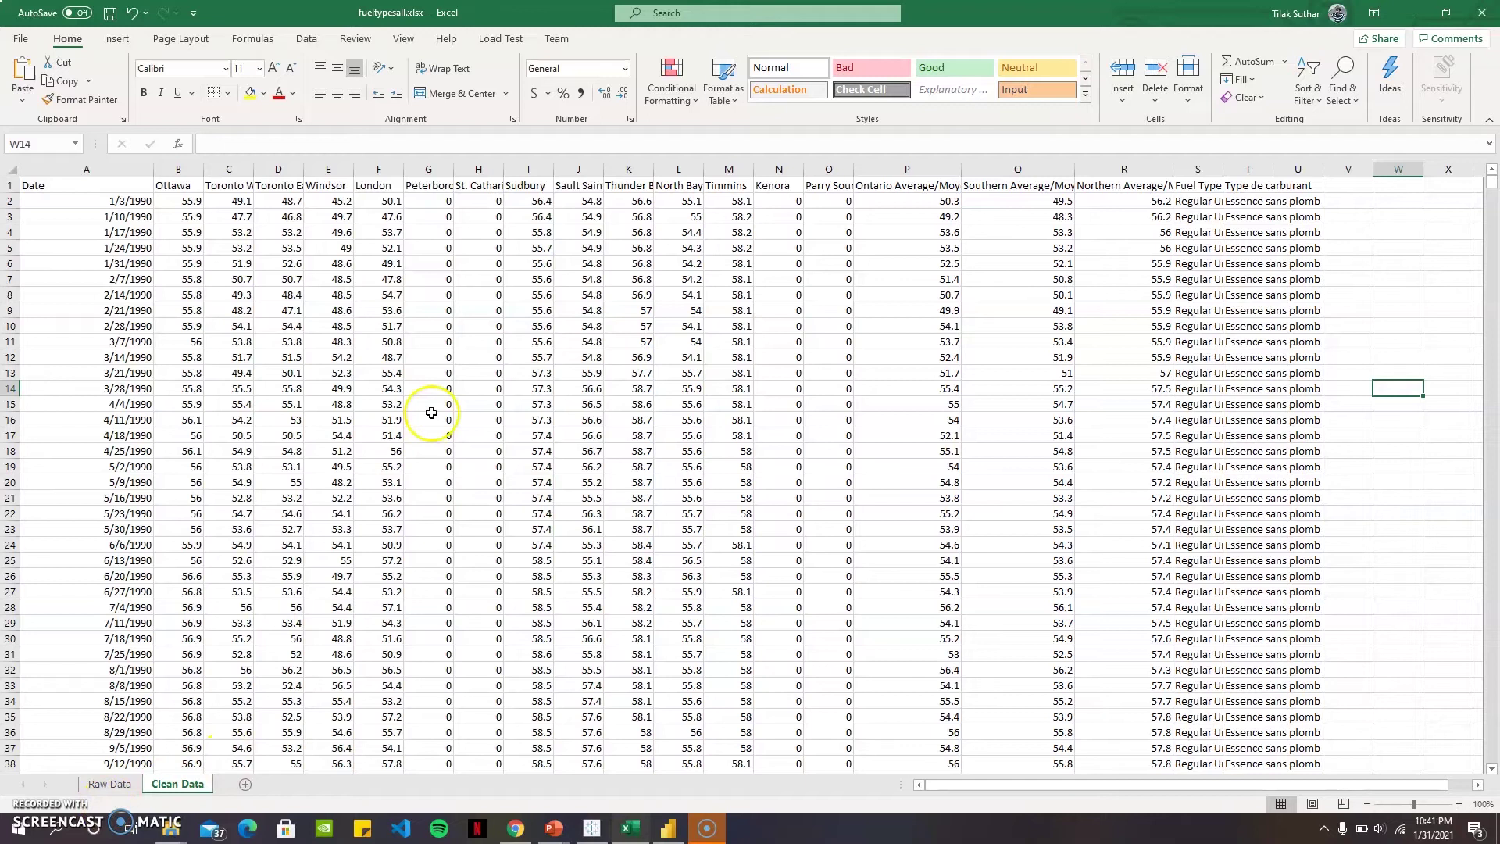
Bring up the Lab_1 report and open Page 1's North Bay fuel price forecast to 2030.
left_click(668, 829)
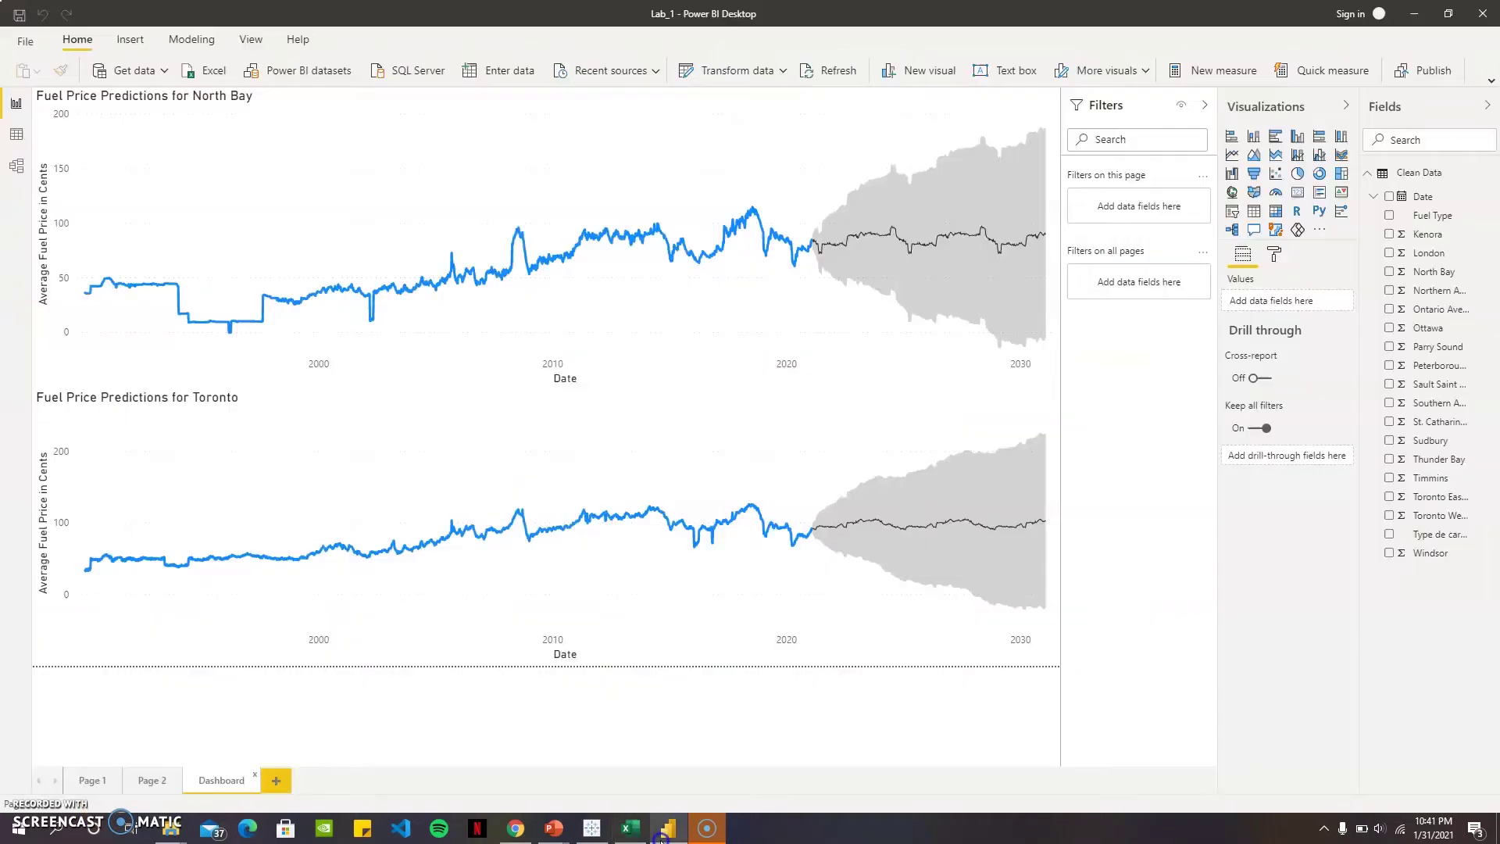
mouse_move(850, 606)
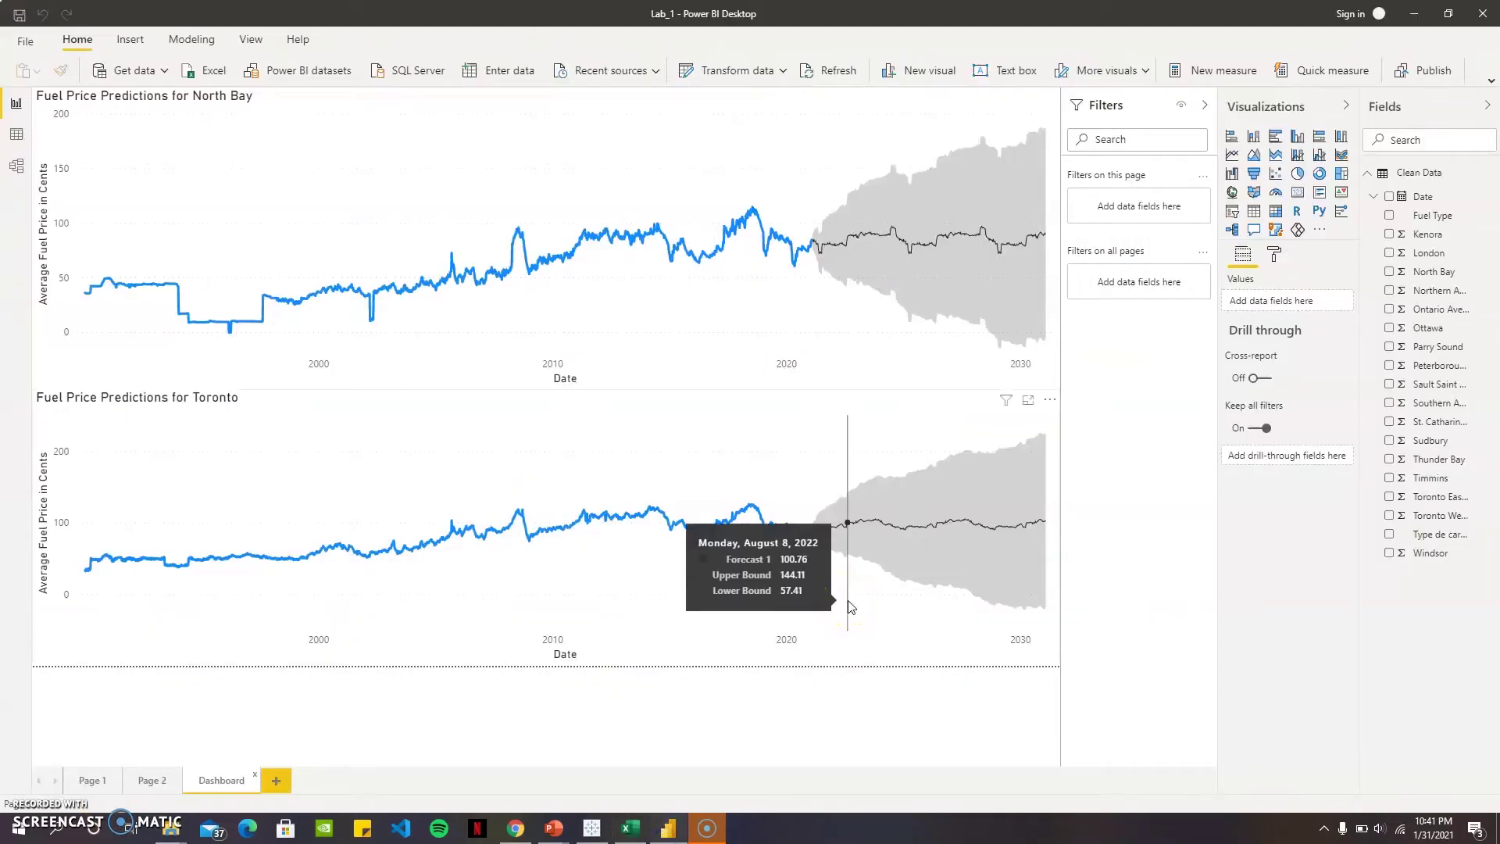
left_click(94, 779)
mouse_move(501, 500)
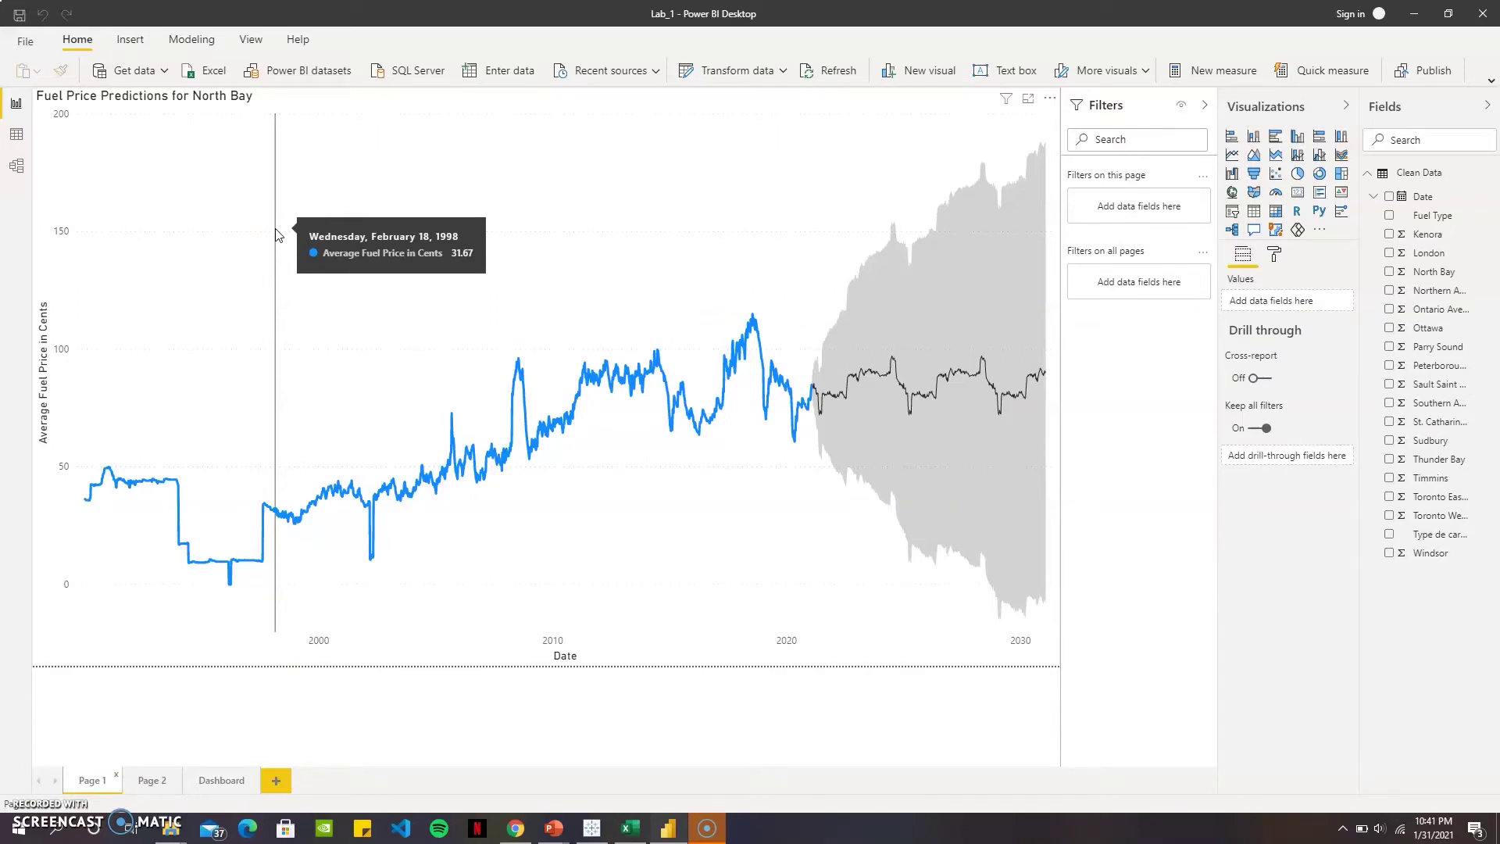
Check price values on the North Bay line and select the North Bay forecast chart.
left_click(308, 295)
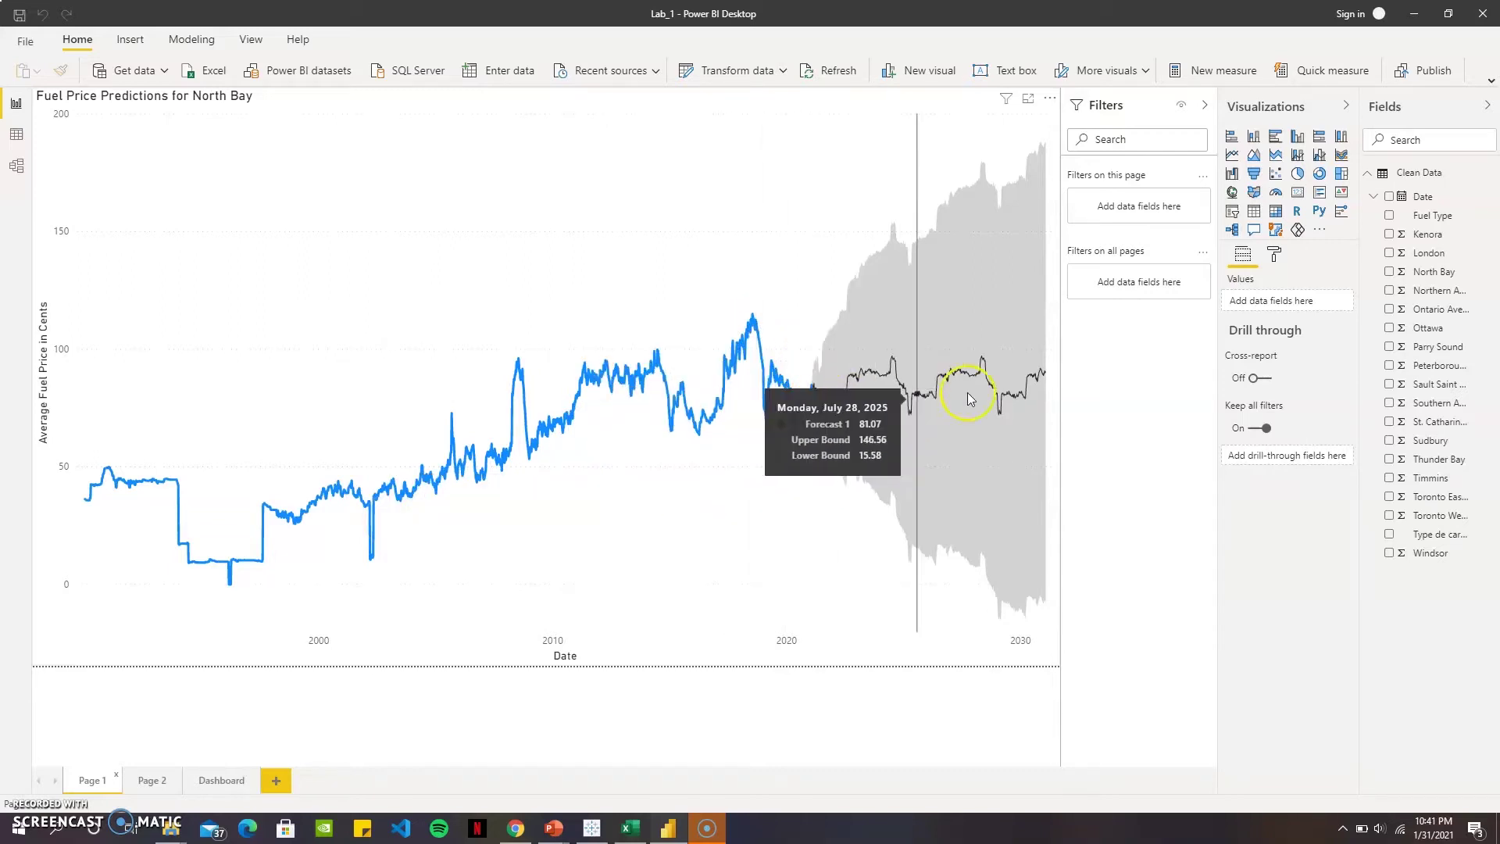
left_click(740, 218)
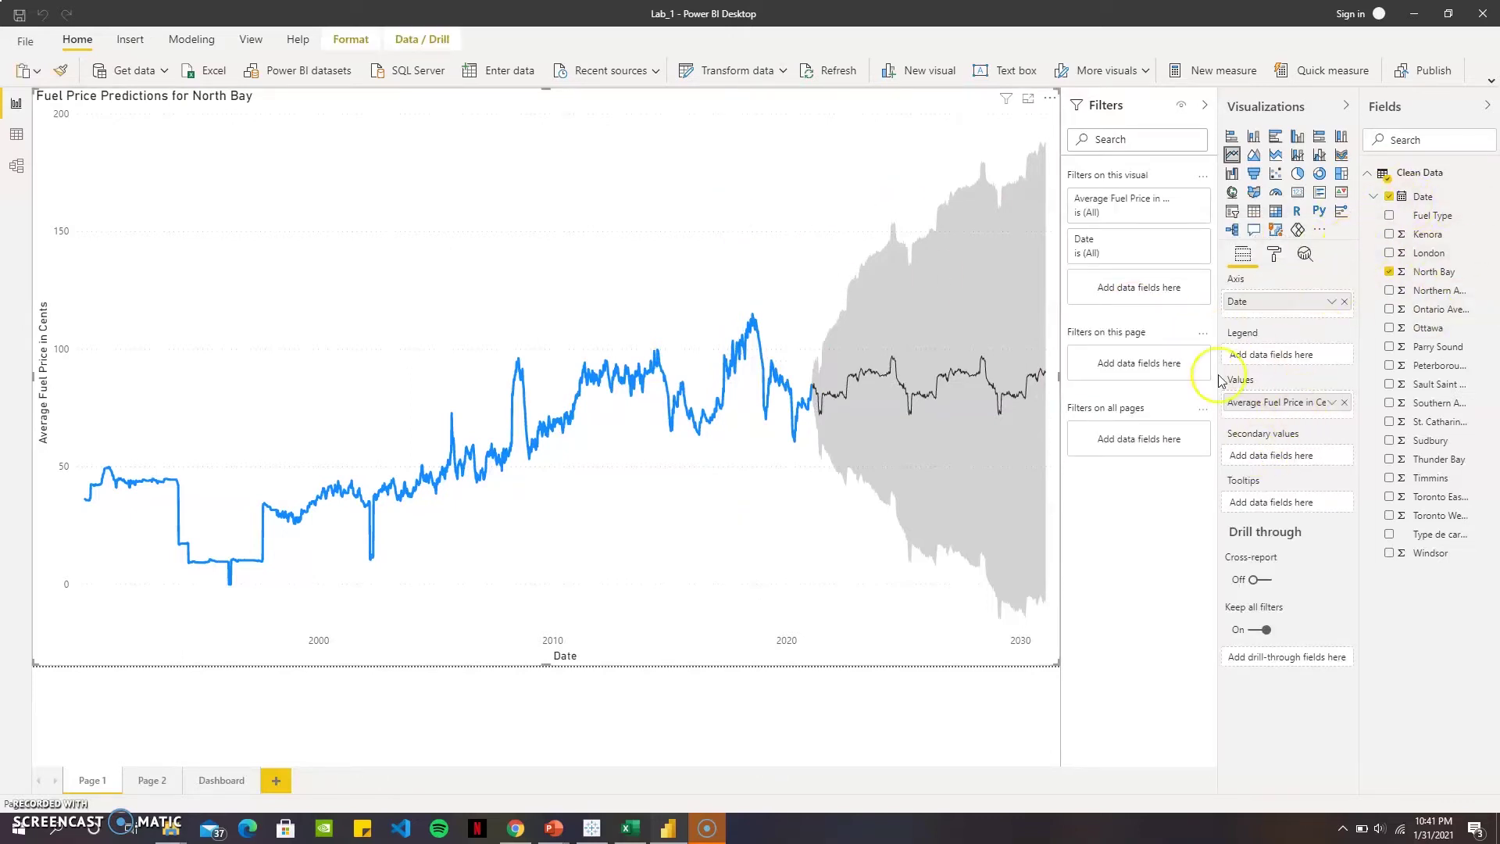
Show North Bay's forecast settings and read values for January 2029 and near the forecast start.
left_click(1305, 253)
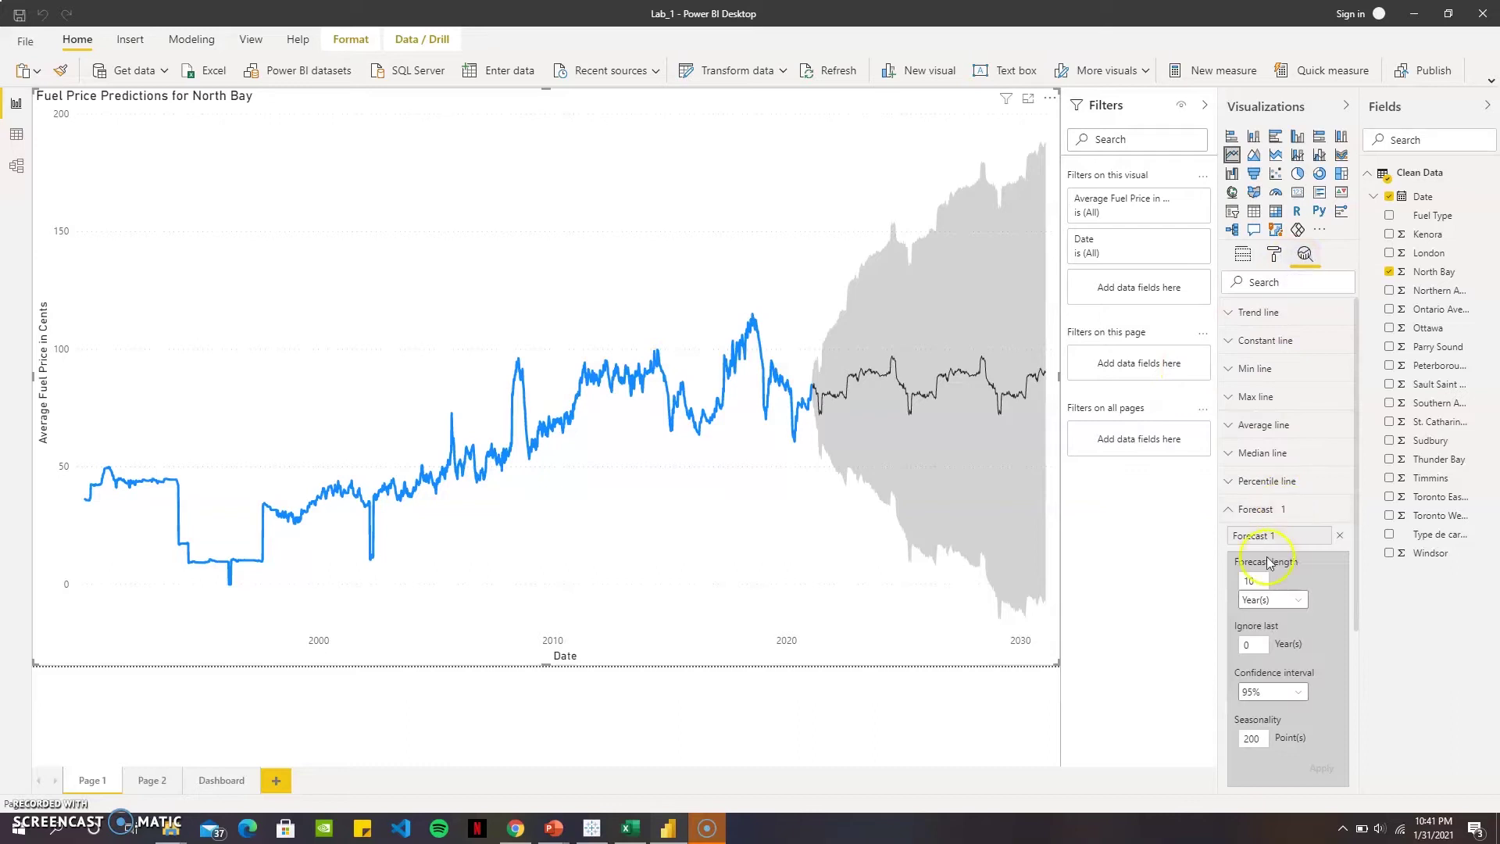
scroll(1271, 559, "down", 3)
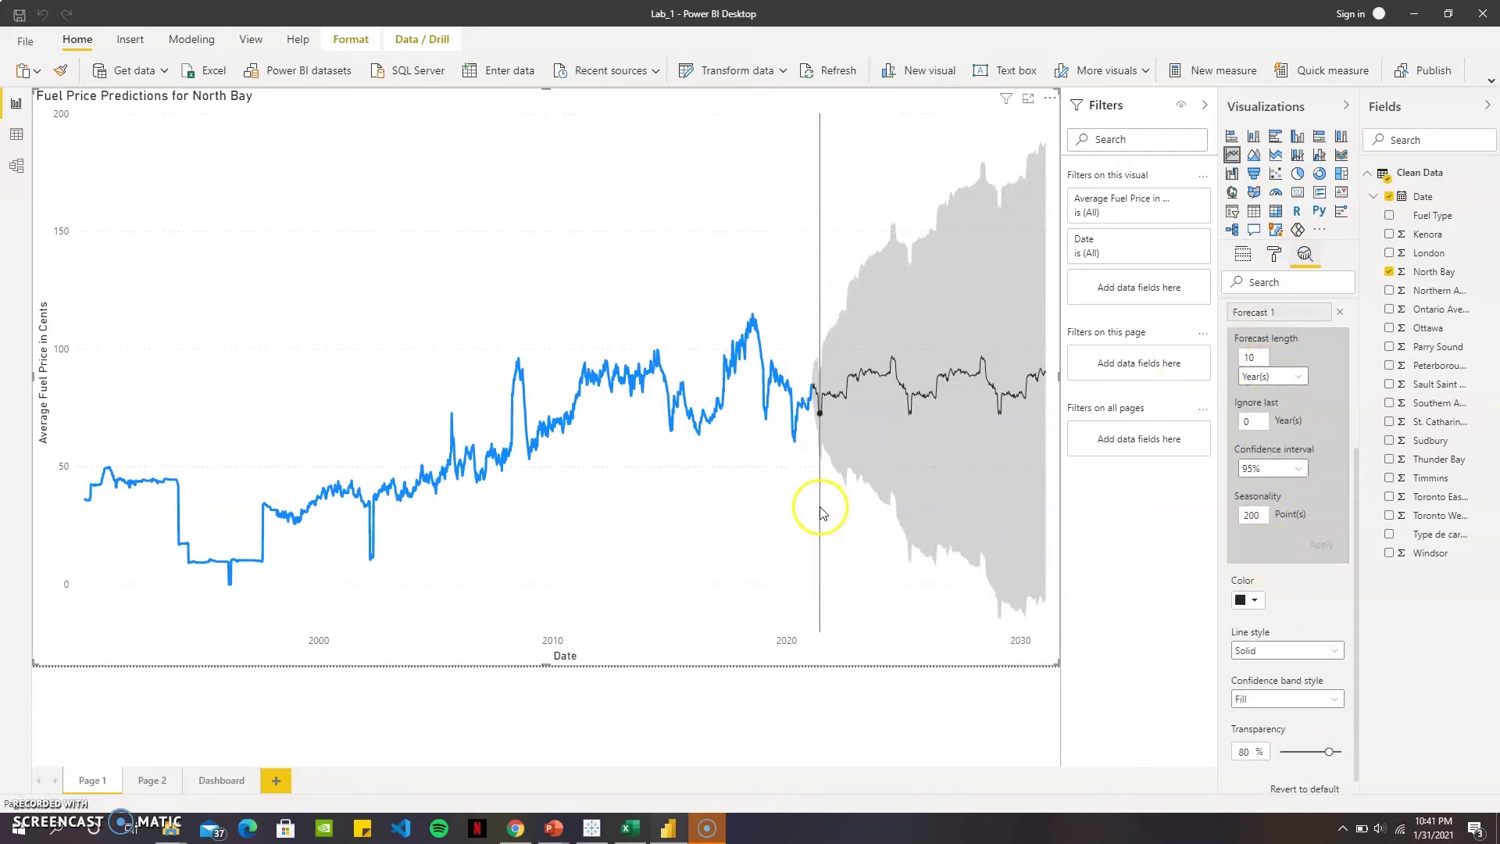
mouse_move(819, 512)
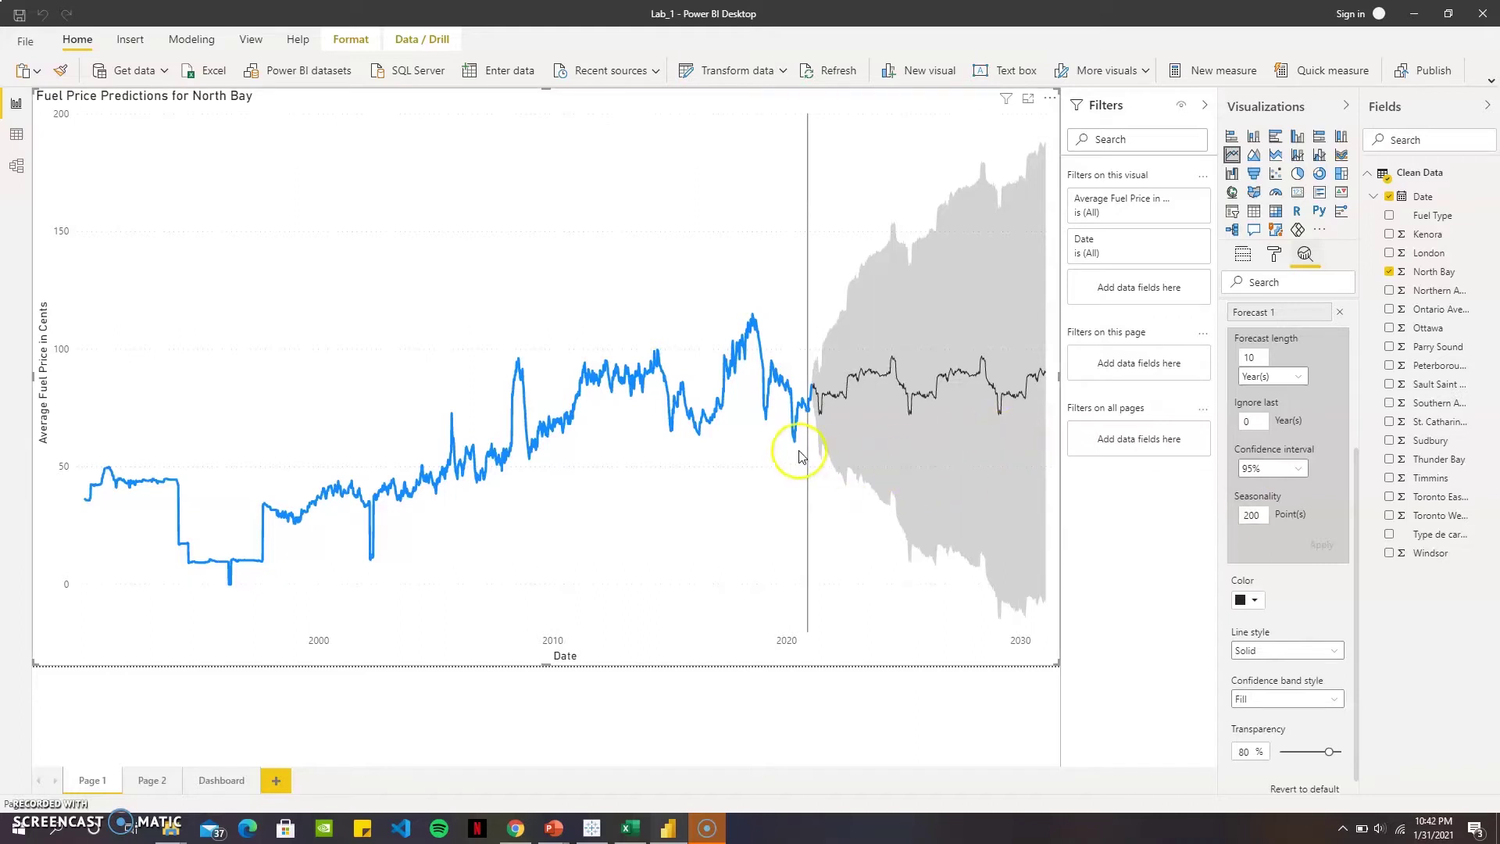
mouse_move(859, 441)
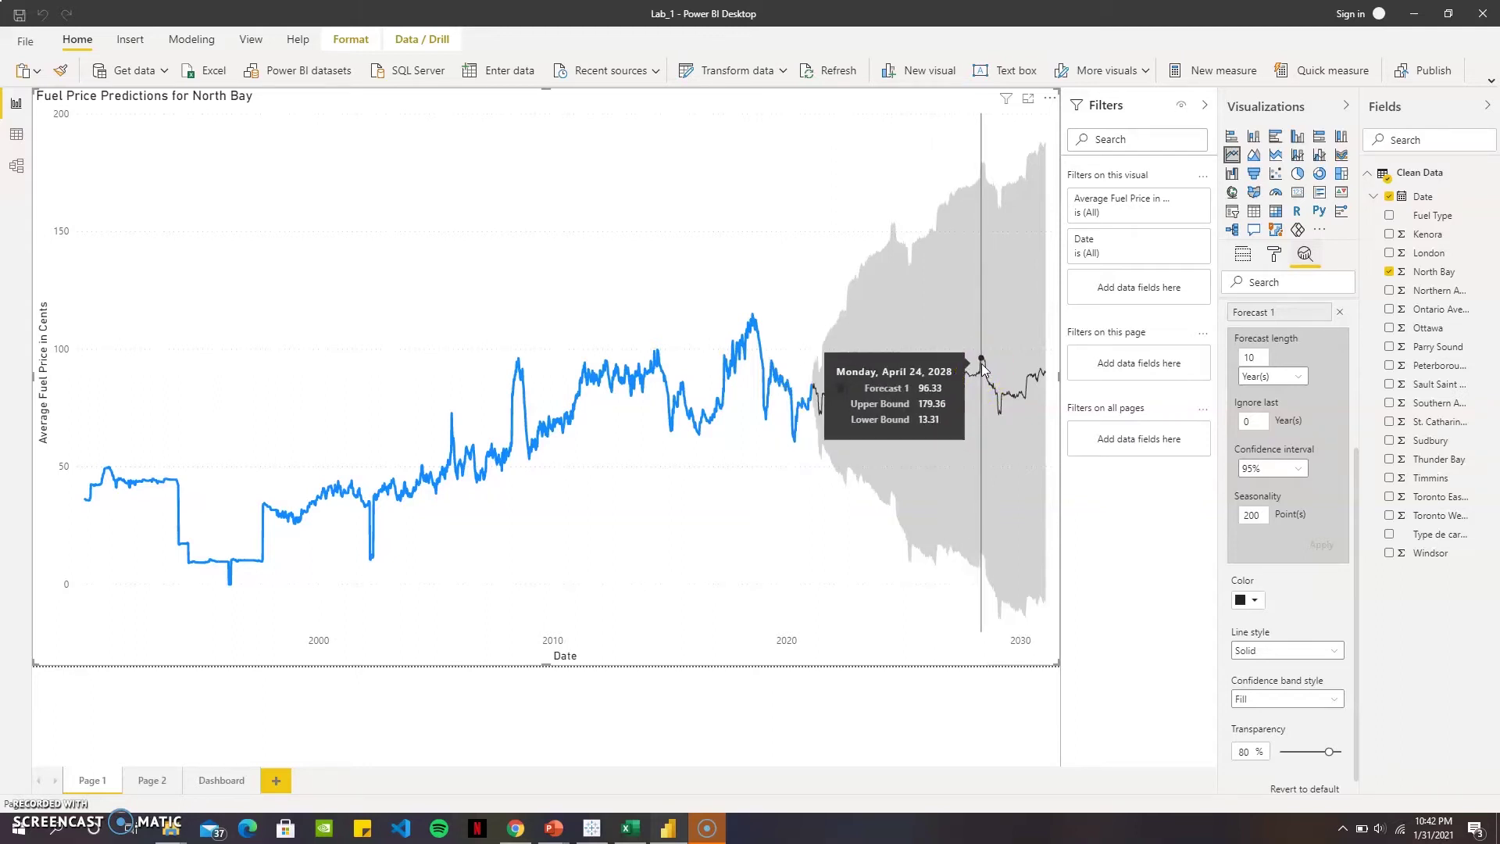
left_click(998, 411)
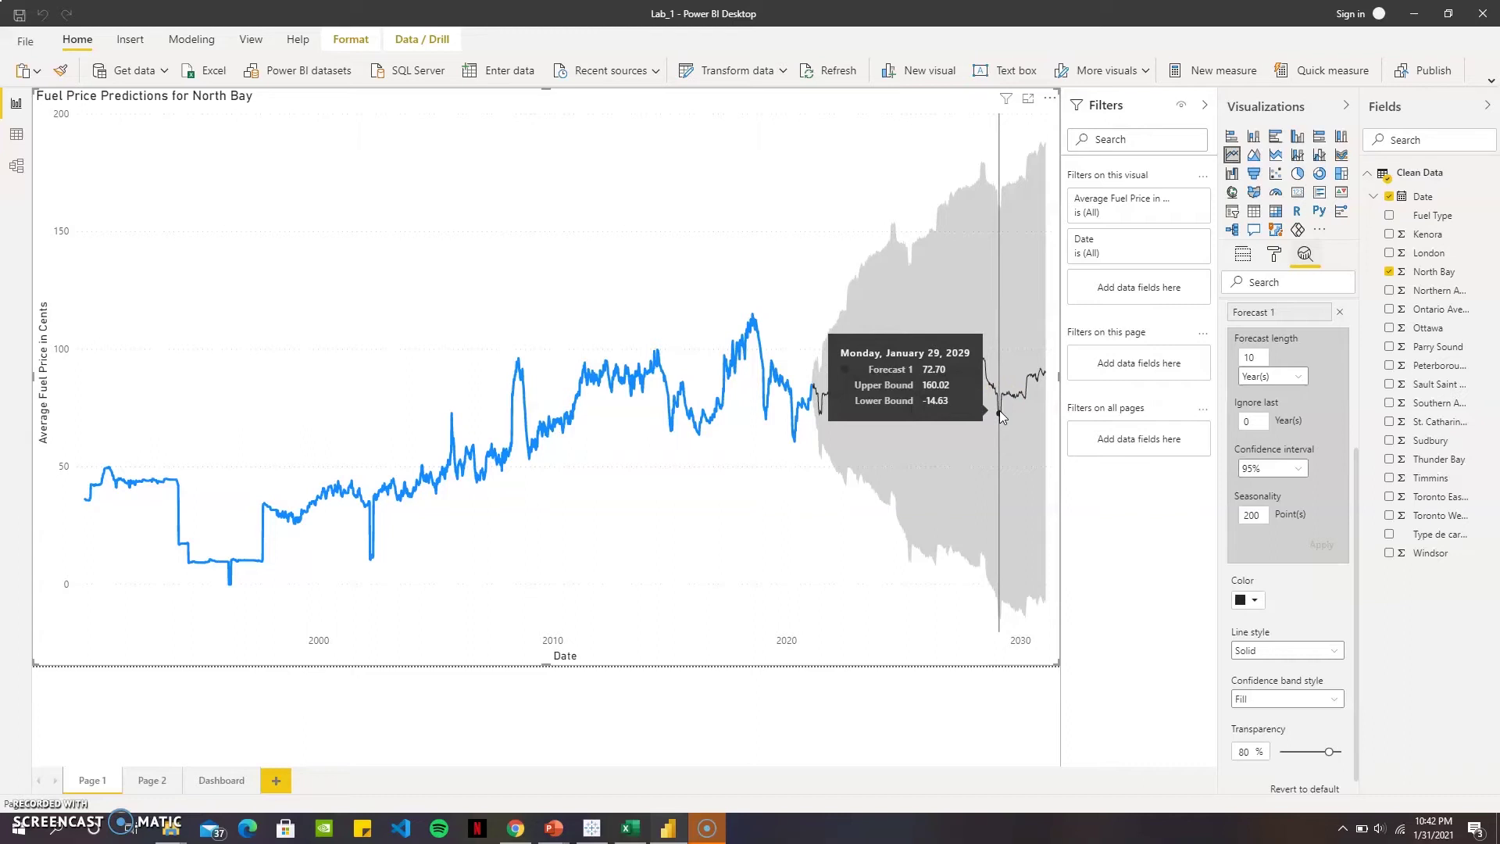
left_click(866, 421)
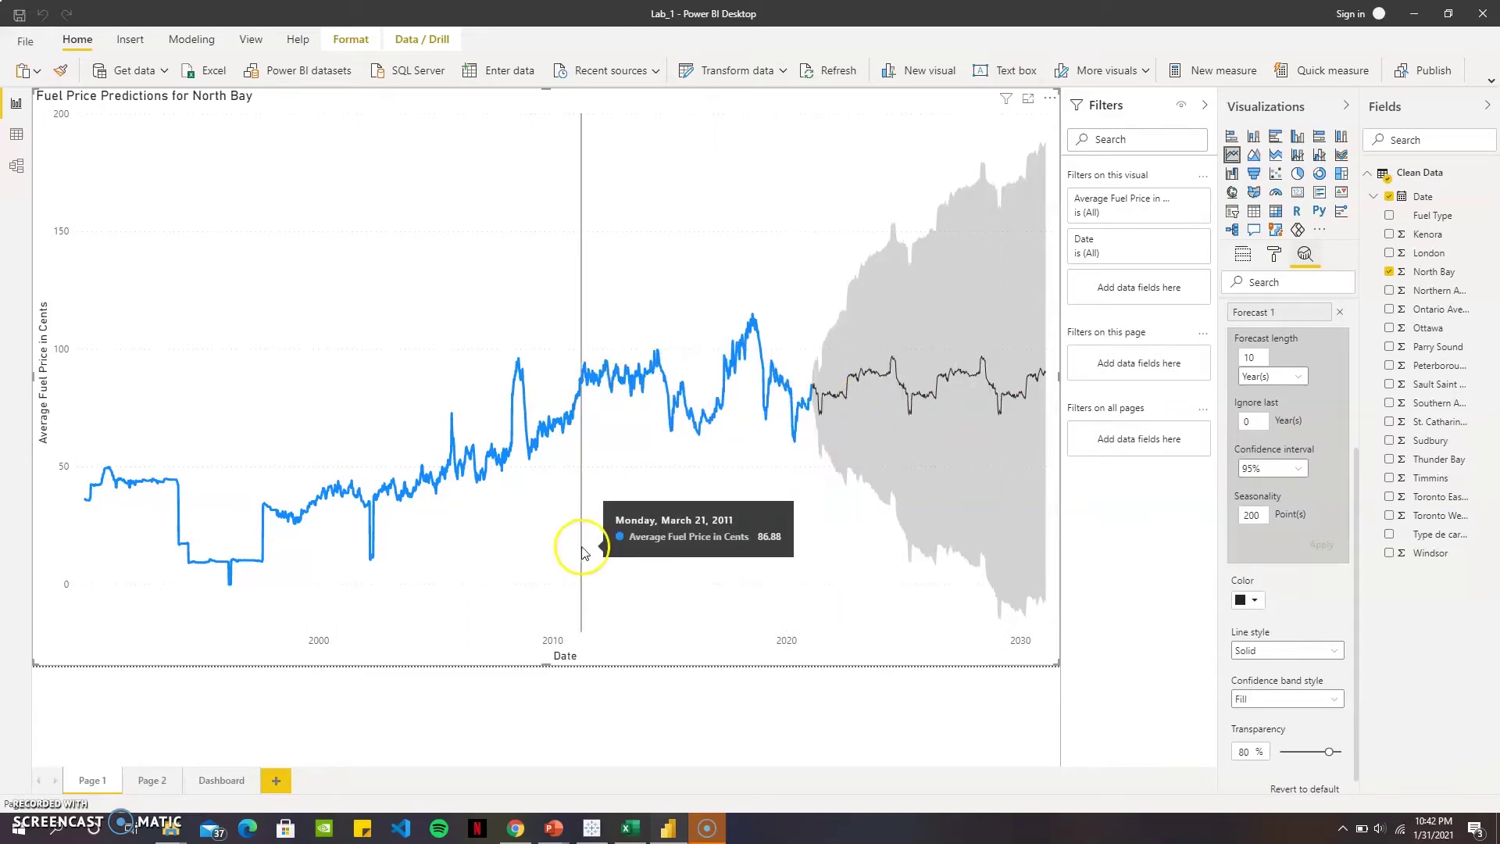
Open the Toronto fuel price prediction page and select its forecast chart.
left_click(150, 779)
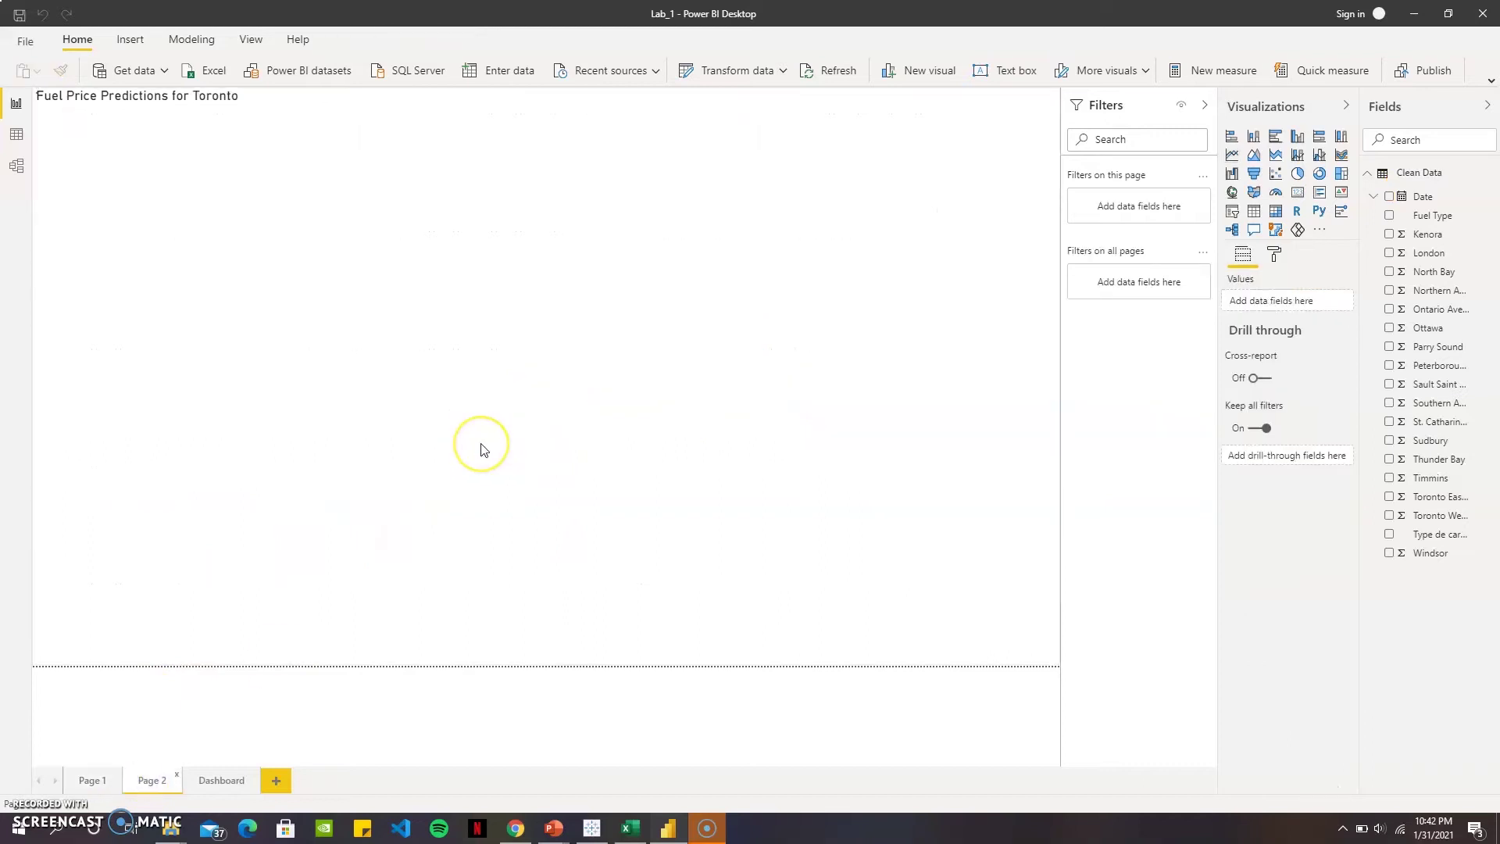
mouse_move(481, 443)
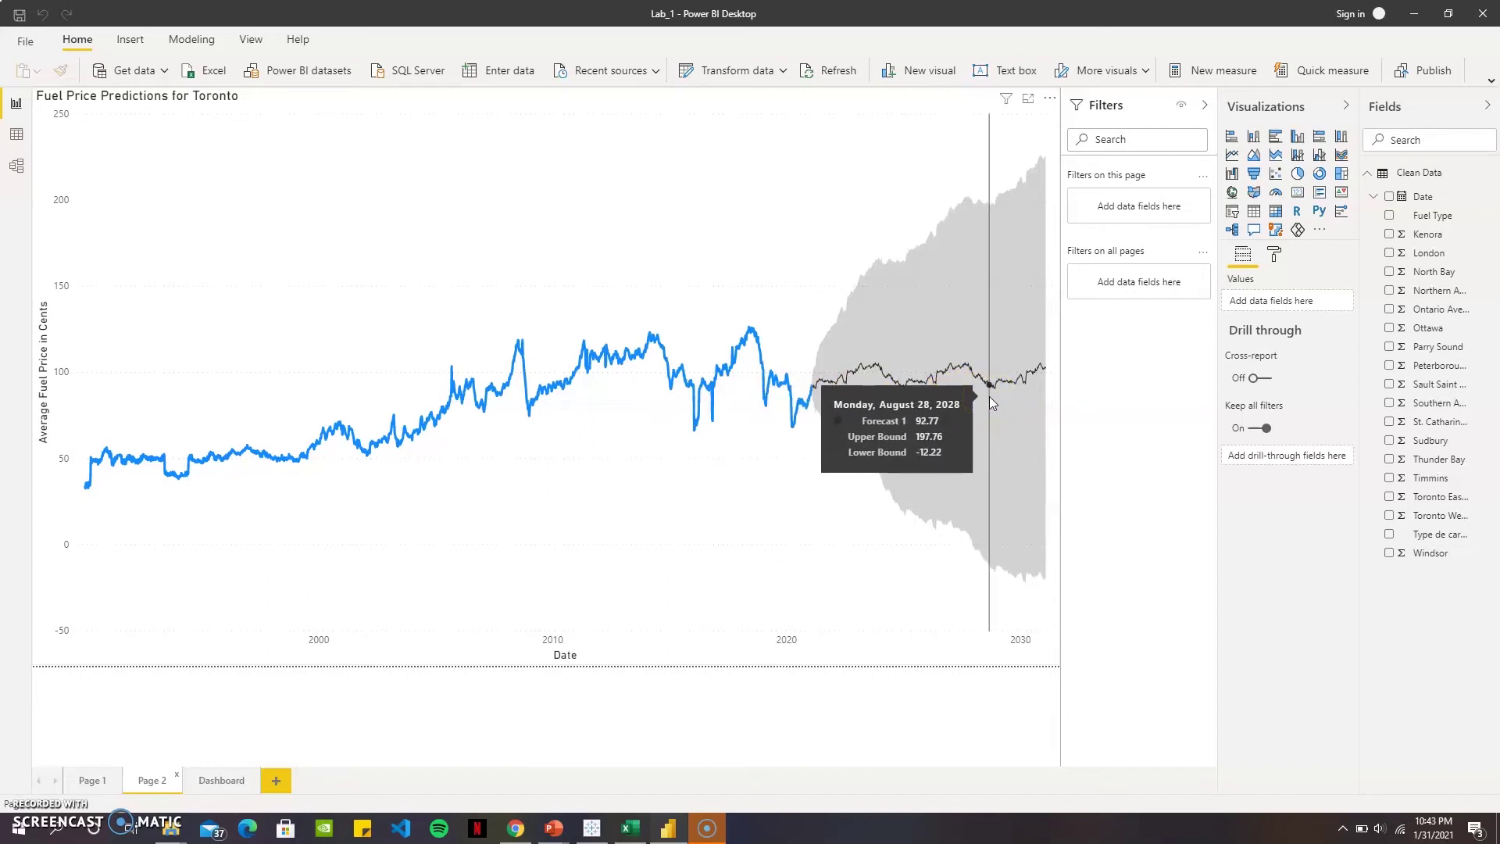
left_click(1274, 258)
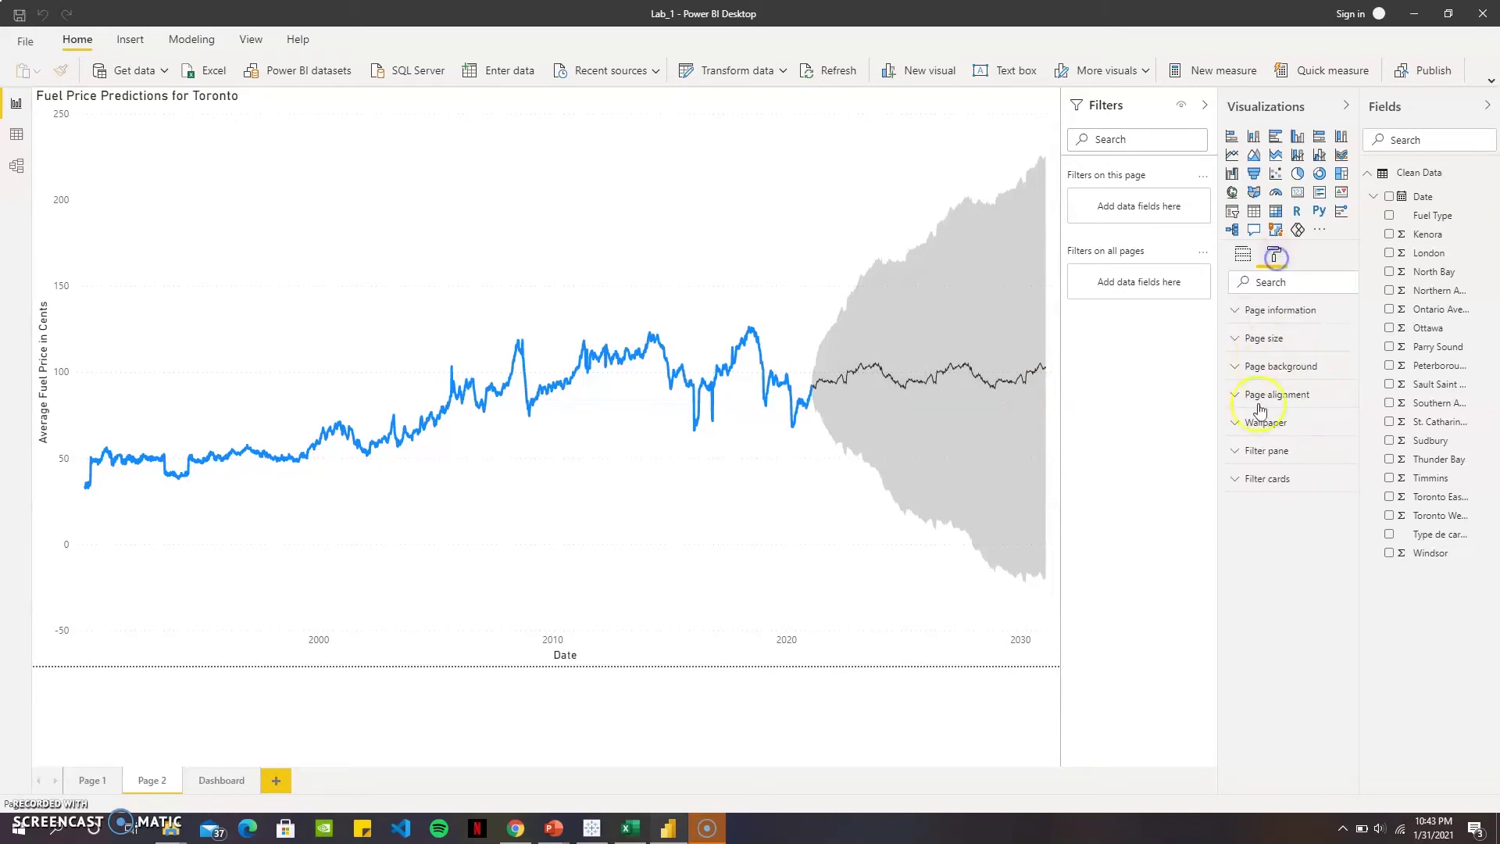
left_click(1037, 247)
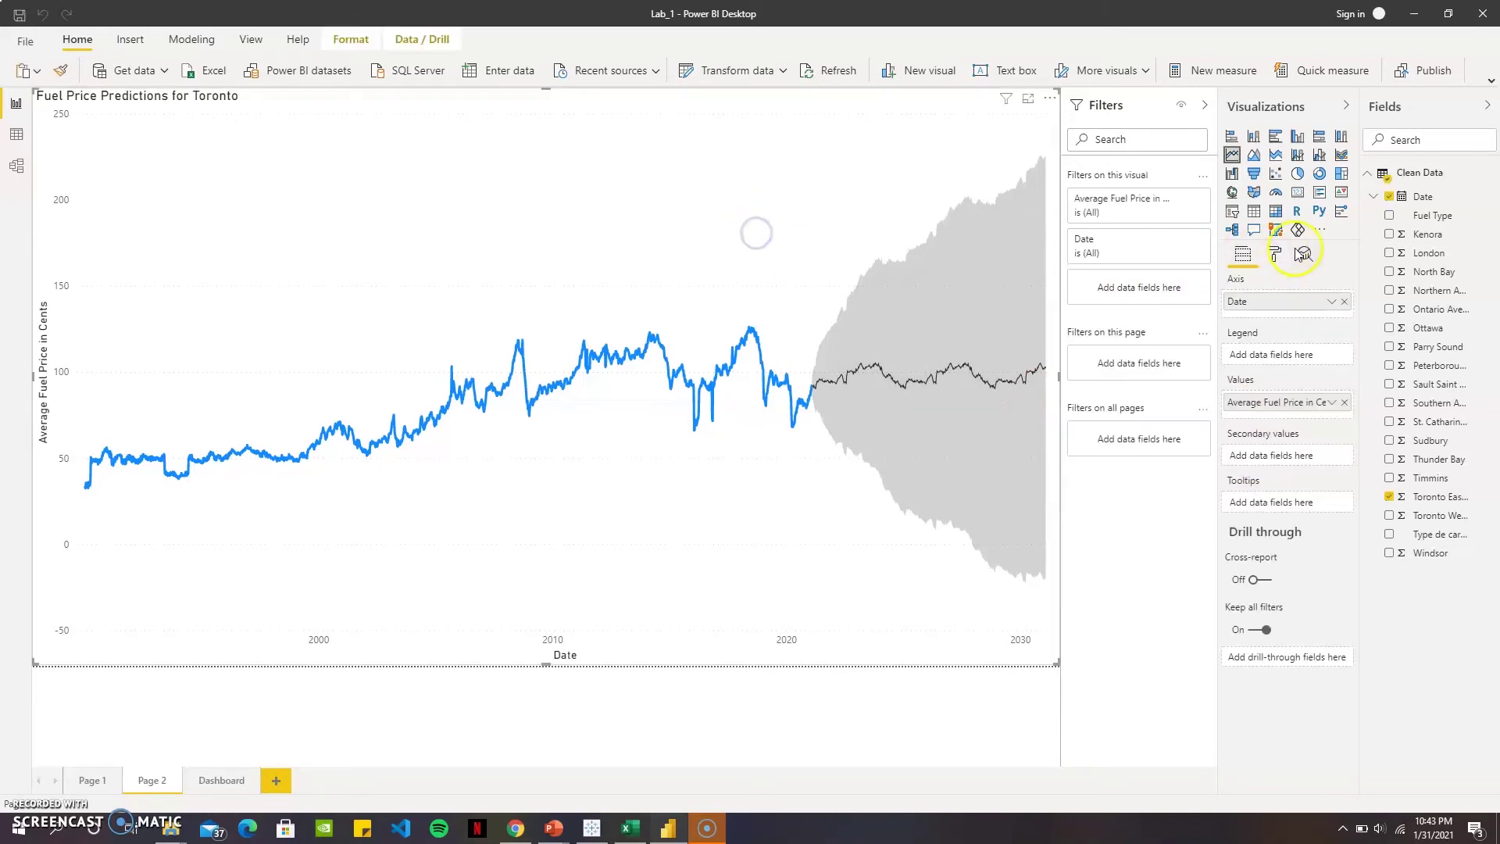
Review Toronto's forecast: 10 years, 95% interval, seasonality 200, fill band; then open the Dashboard page.
left_click(1305, 254)
scroll(1324, 606, "down", 2)
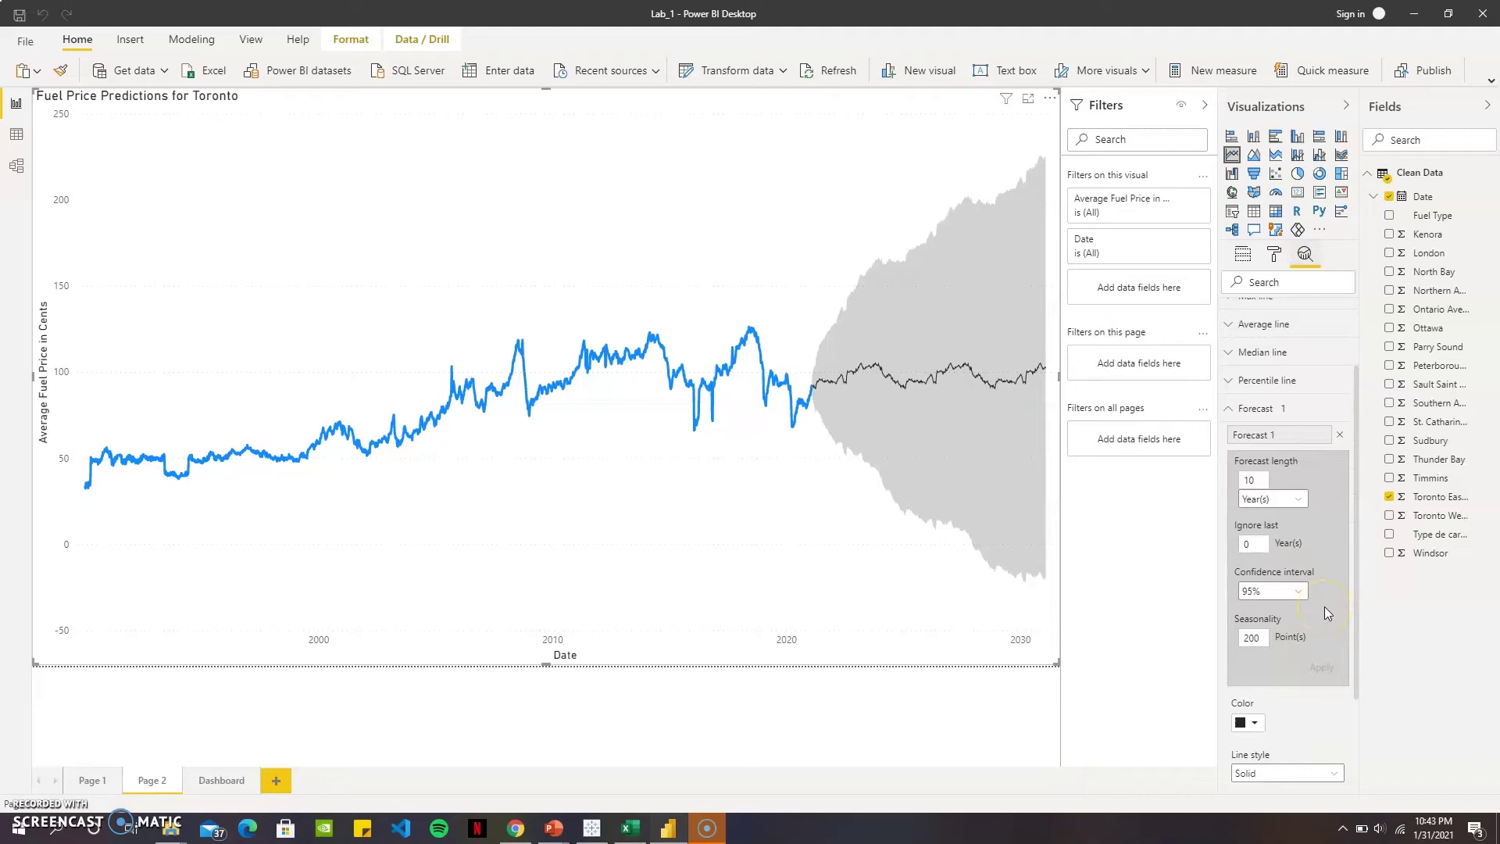
scroll(1324, 606, "down", 3)
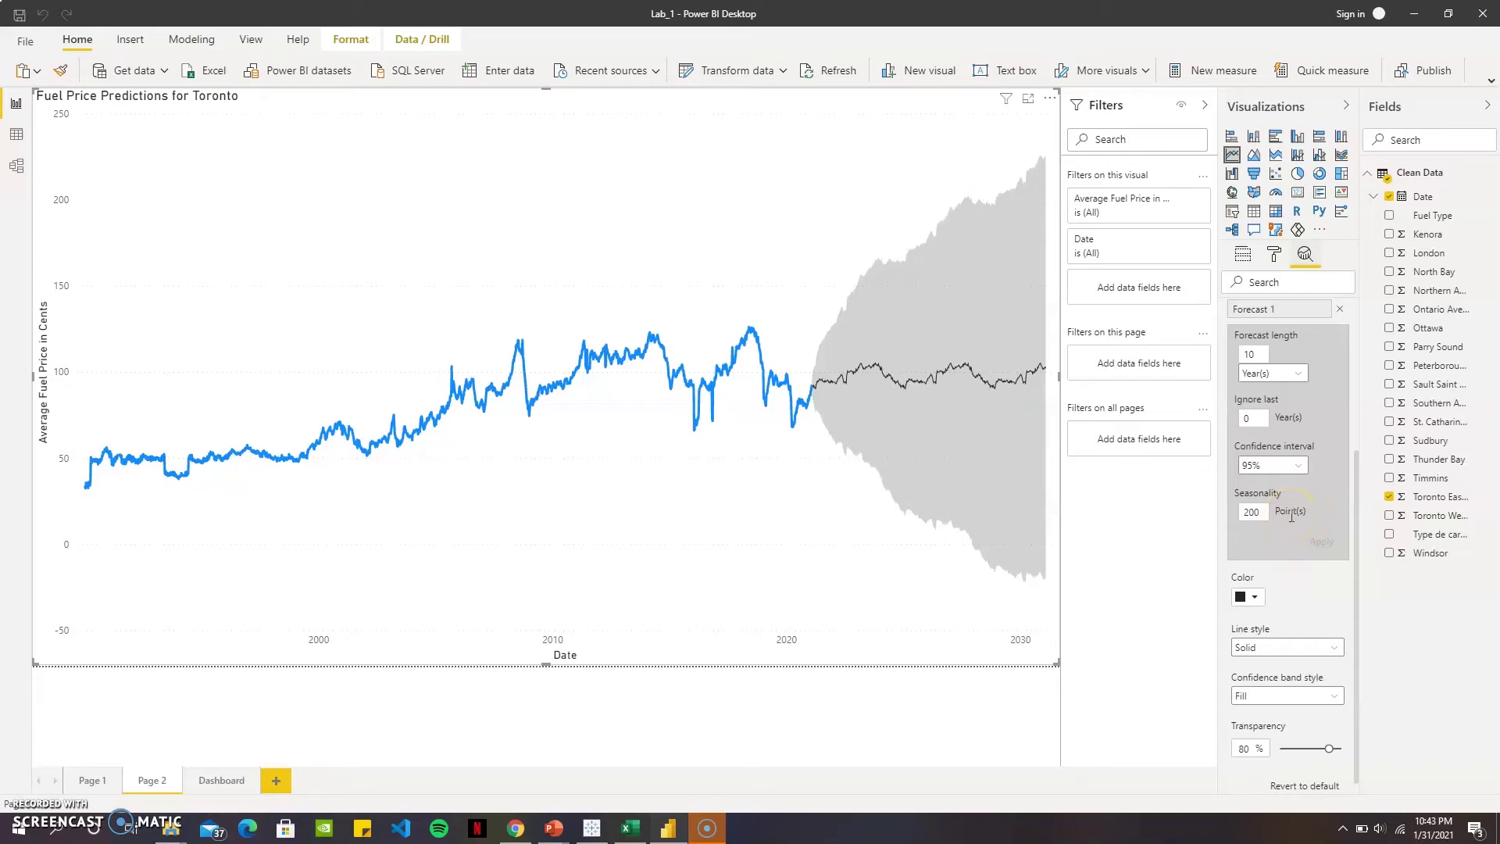
left_click(205, 780)
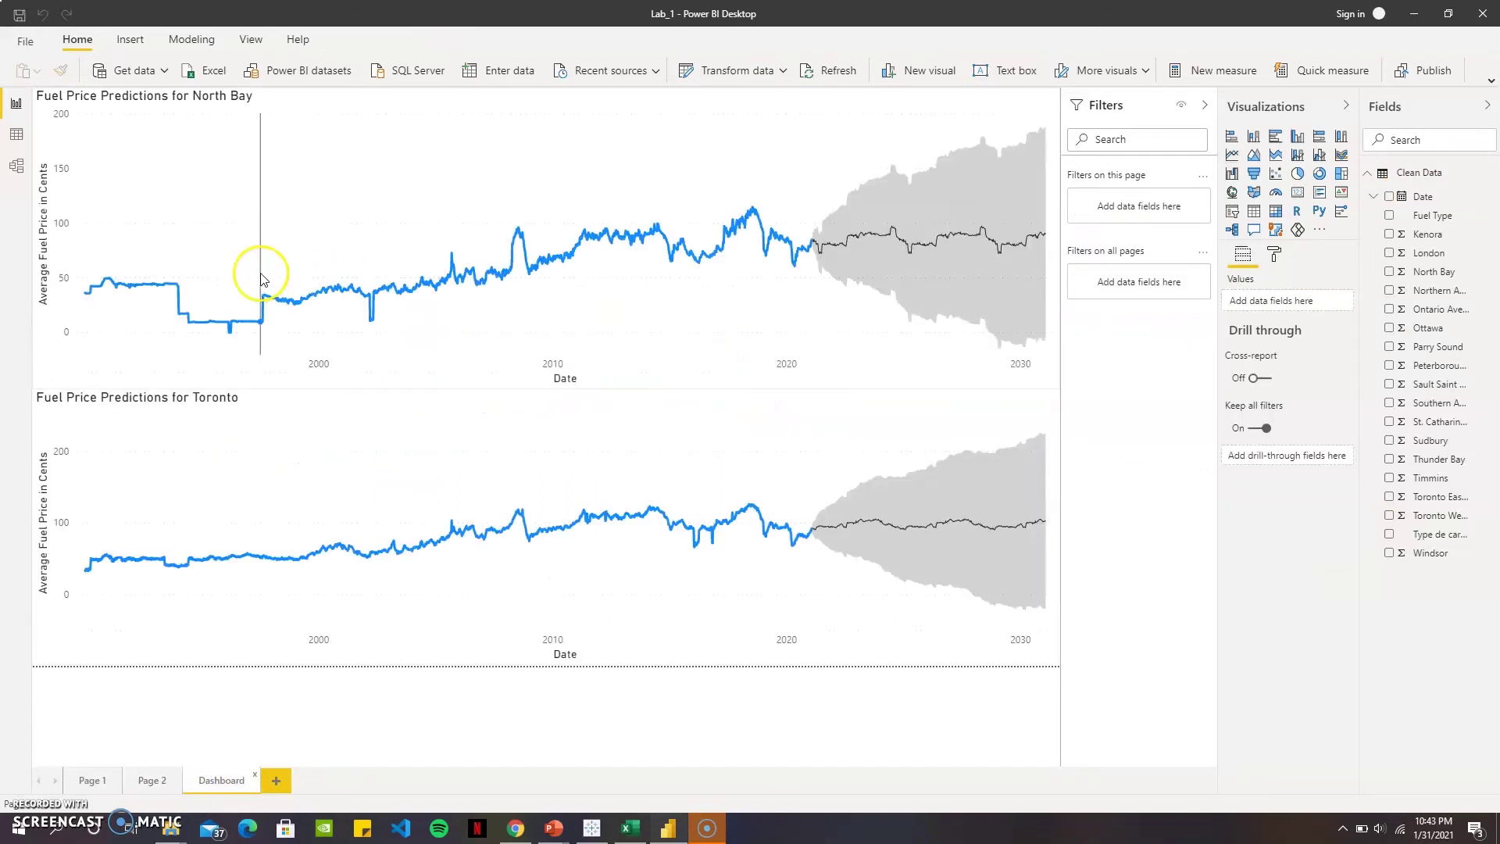
Cross-filter Toronto's chart to North Bay's July 16, 2018 point and pick Toronto's matching price.
mouse_move(325, 292)
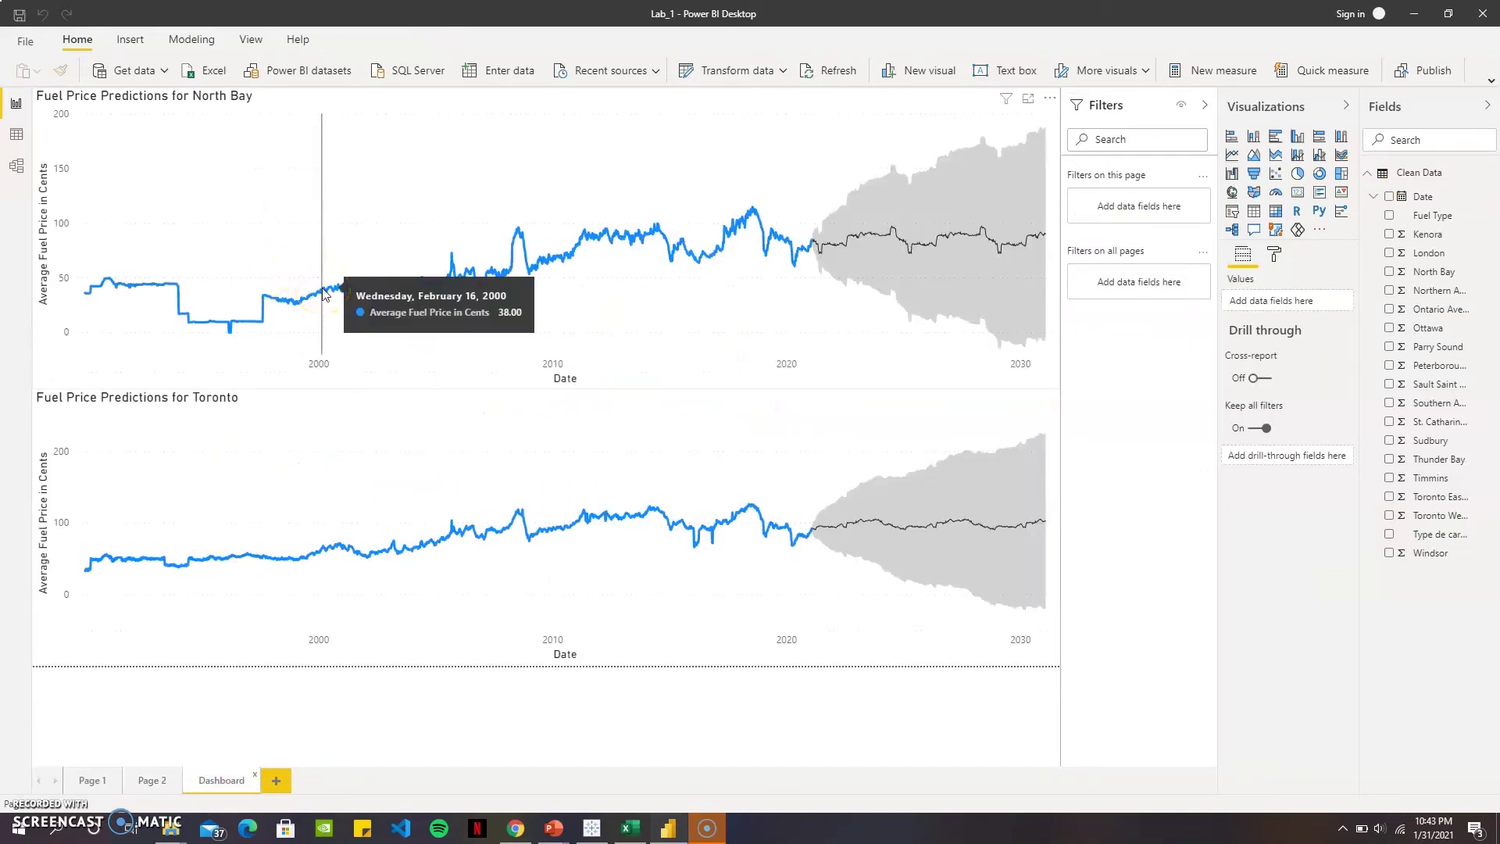
left_click(753, 211)
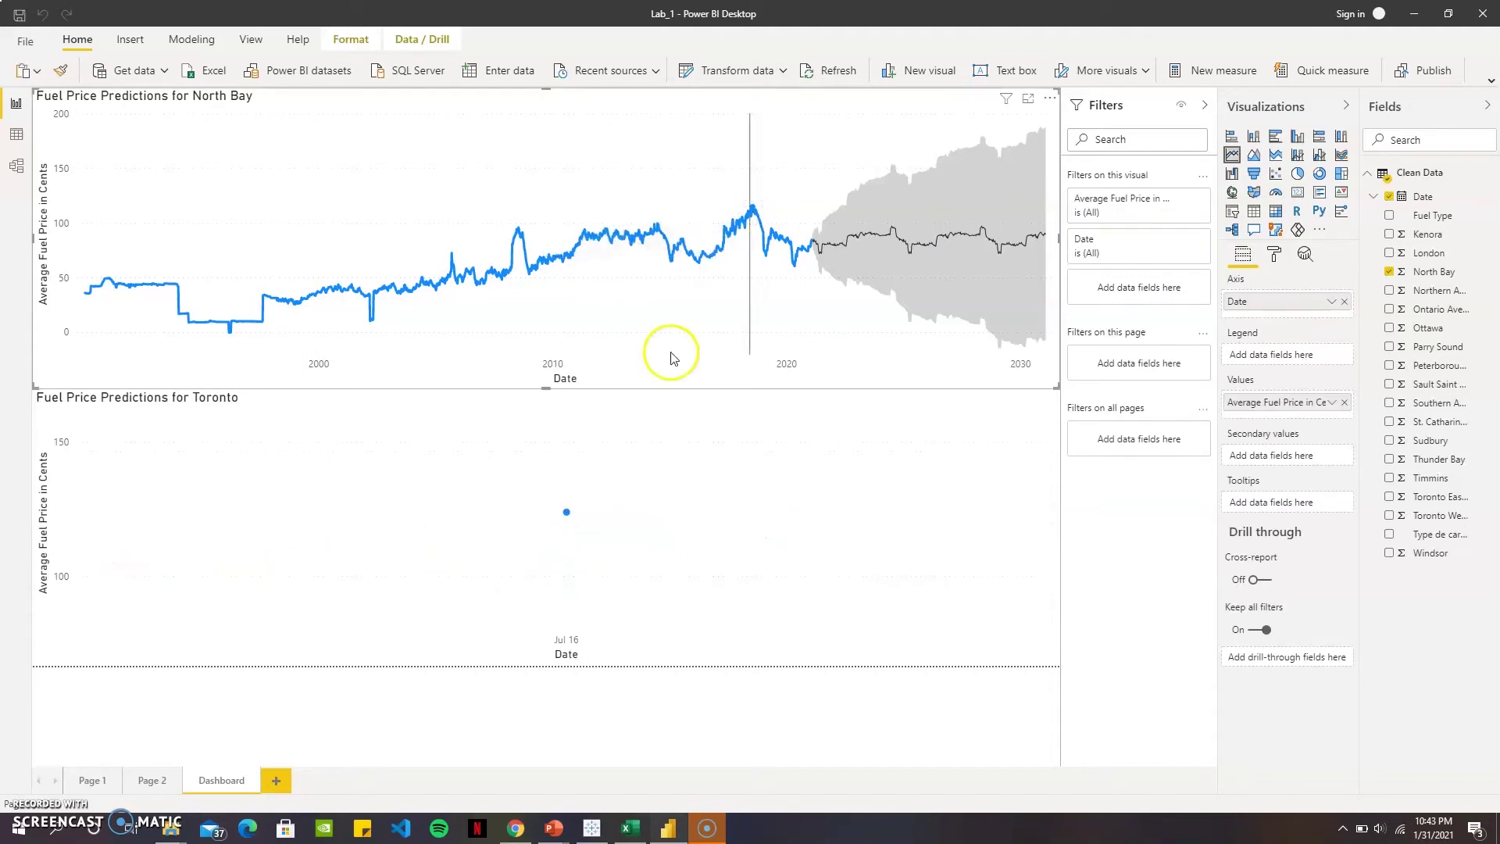
left_click(567, 512)
mouse_move(567, 515)
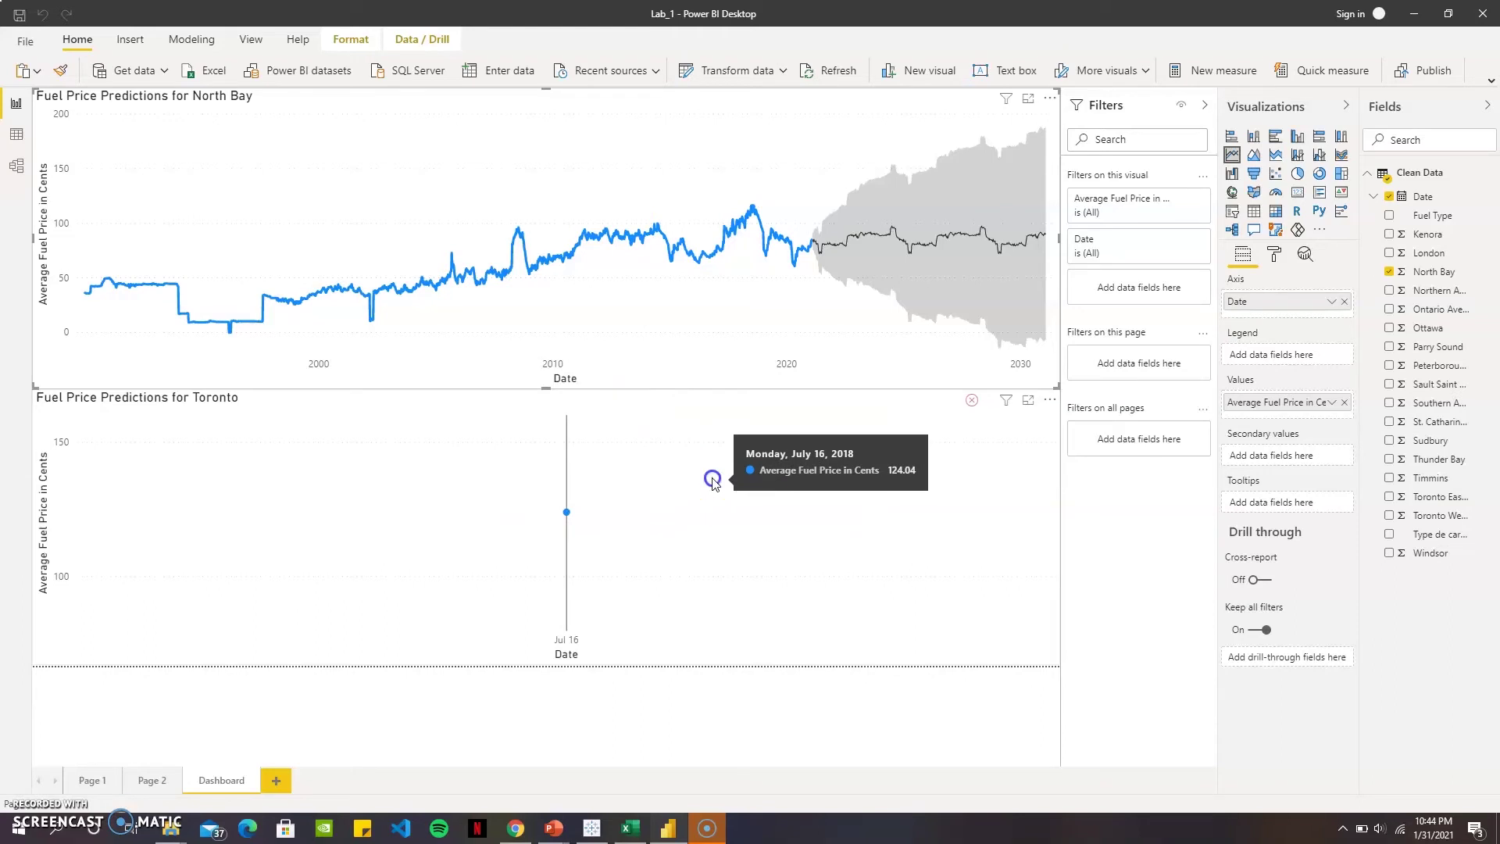
Select the Toronto chart to see its source field, then switch to the Tableau forecast dashboard.
left_click(712, 478)
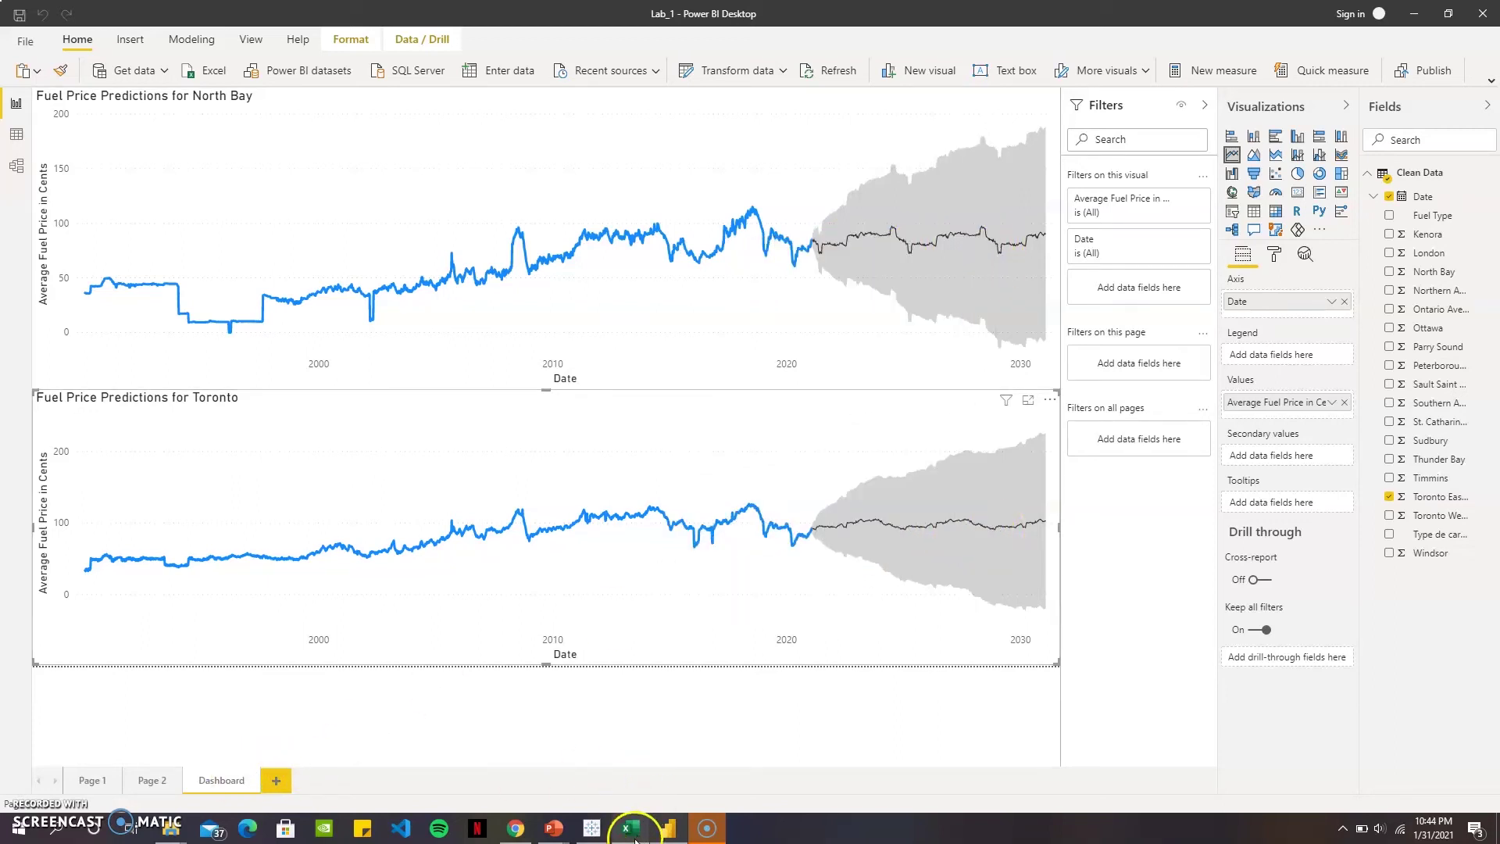
left_click(675, 835)
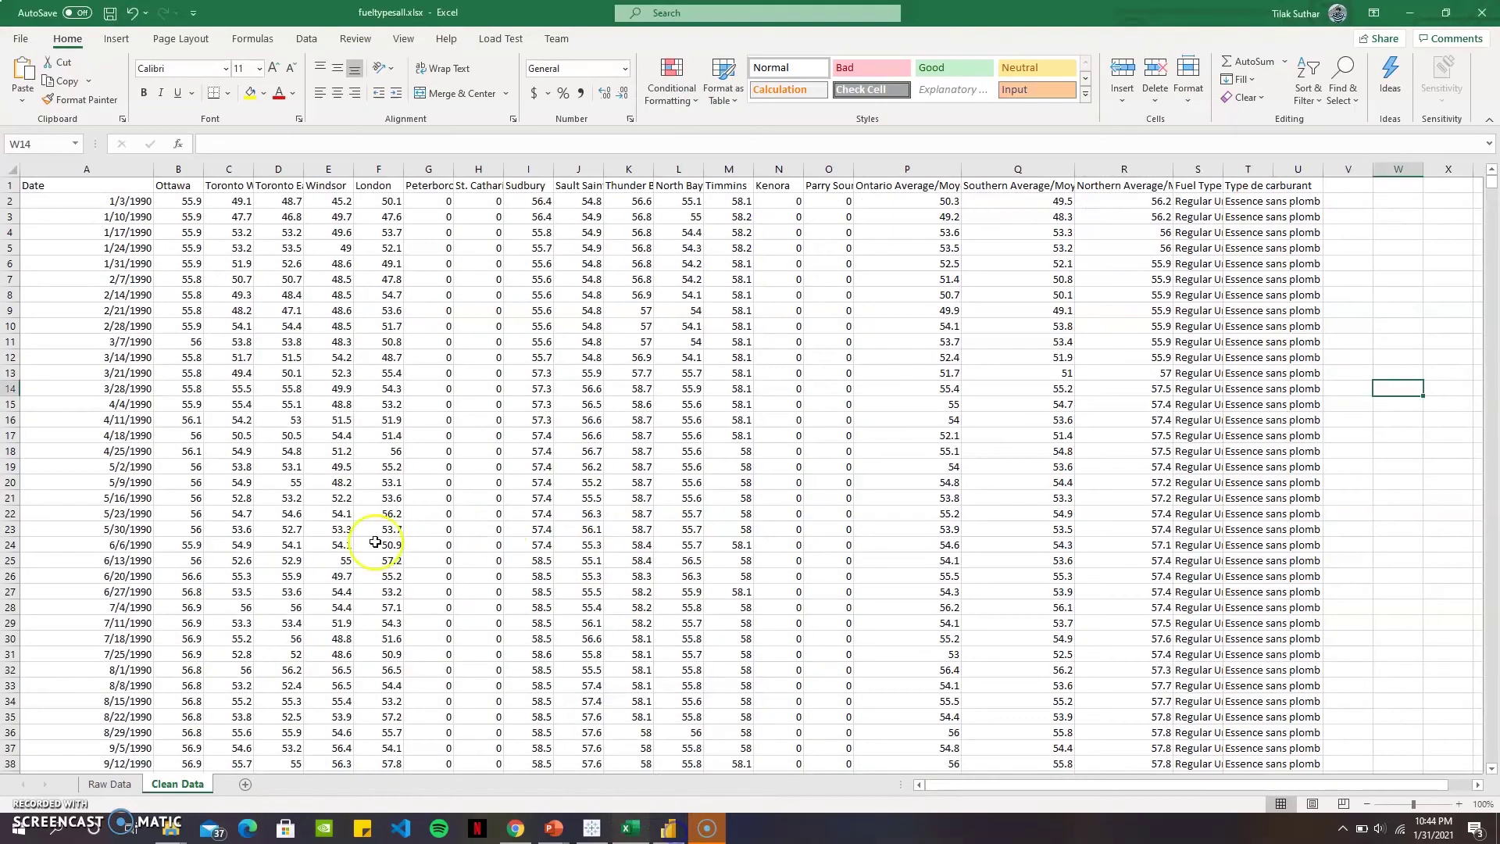
left_click(591, 828)
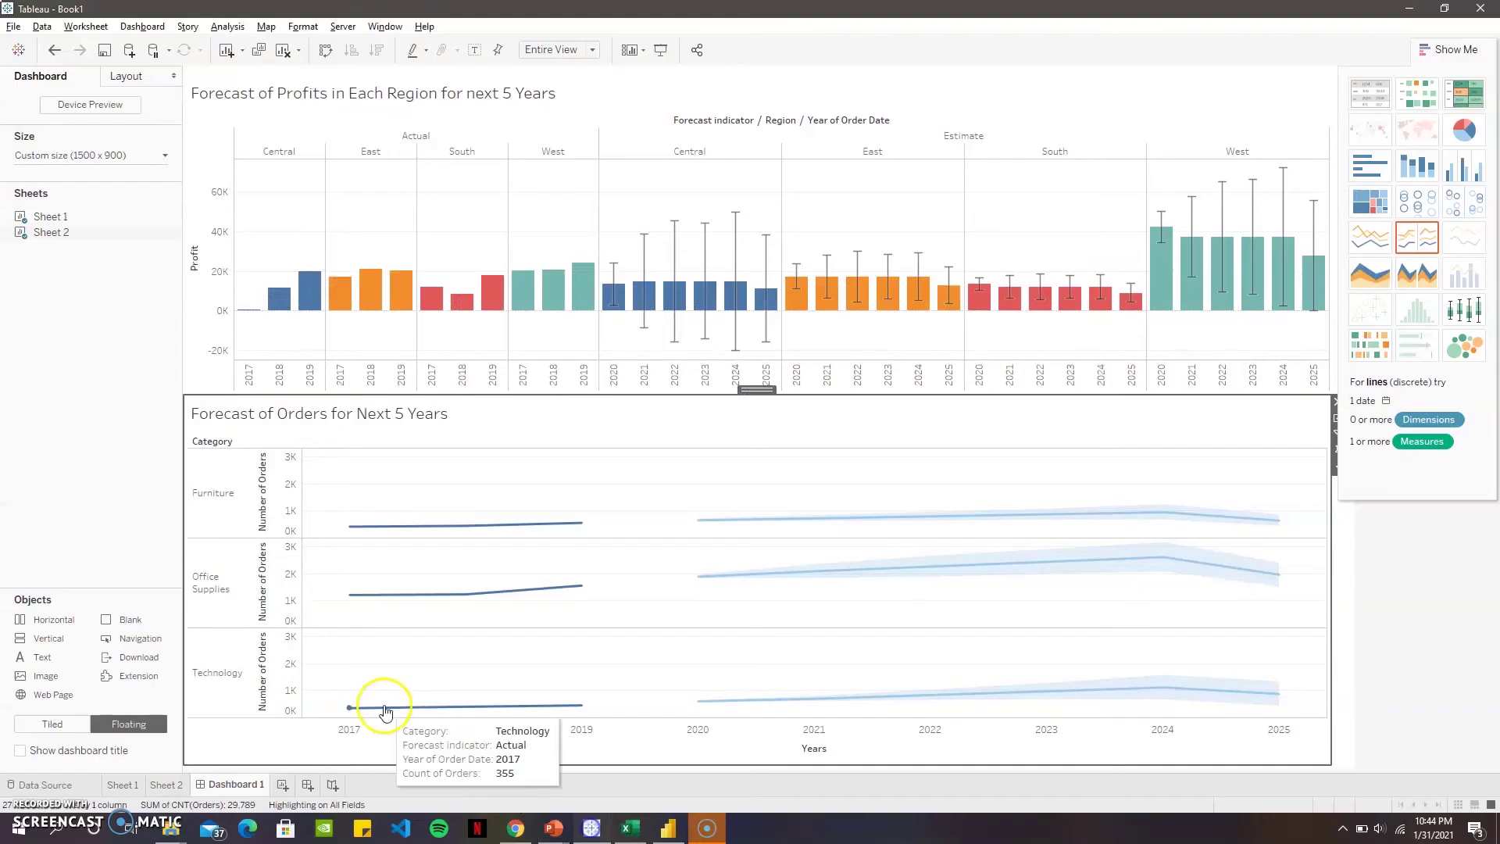
Open Sheet 1 and read regional profit actuals for 2017–2019 and estimates through 2025.
left_click(122, 784)
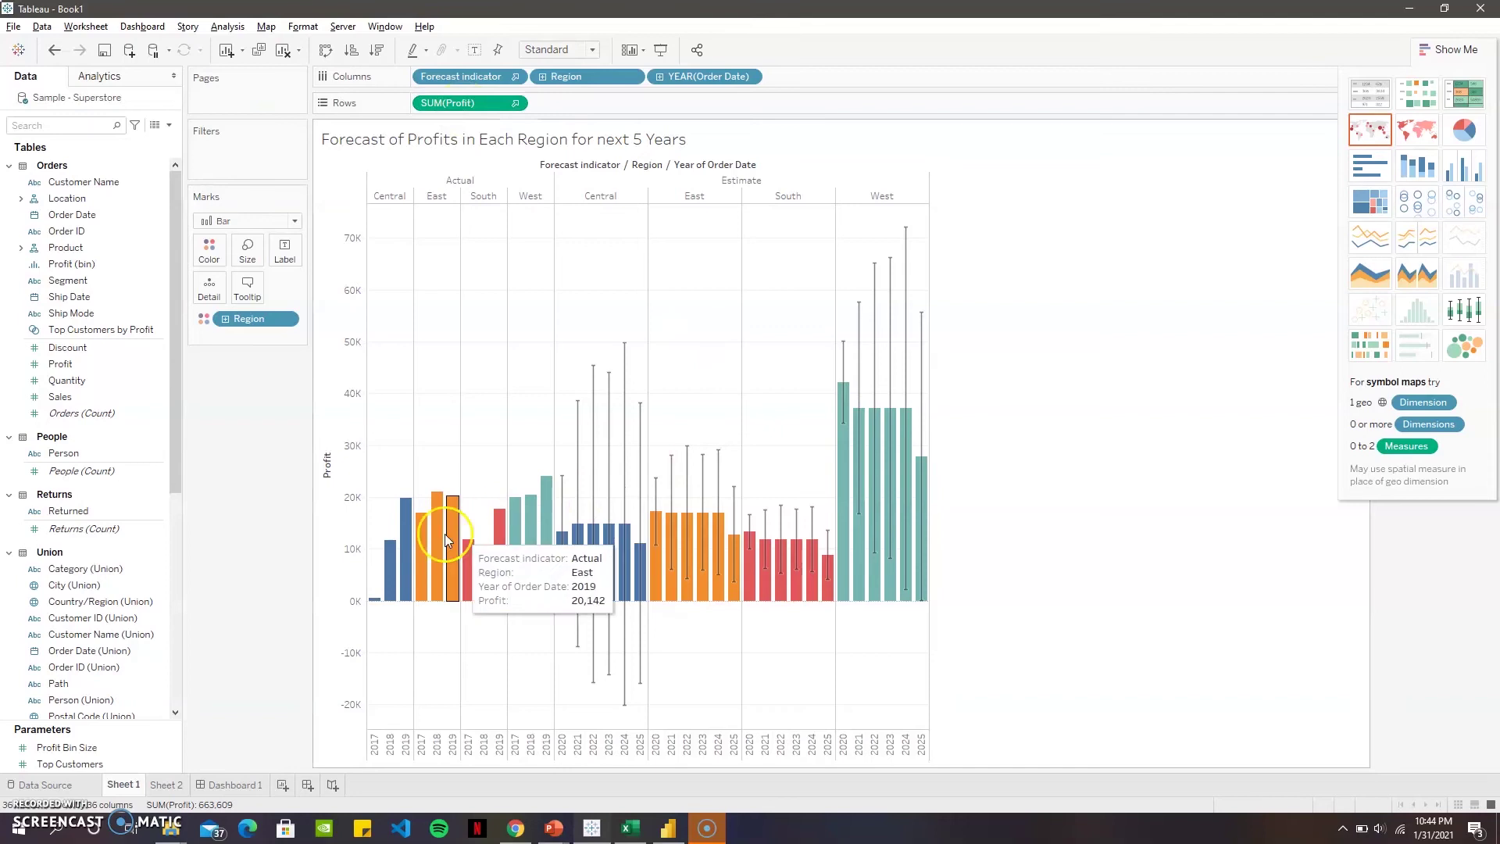
mouse_move(414, 539)
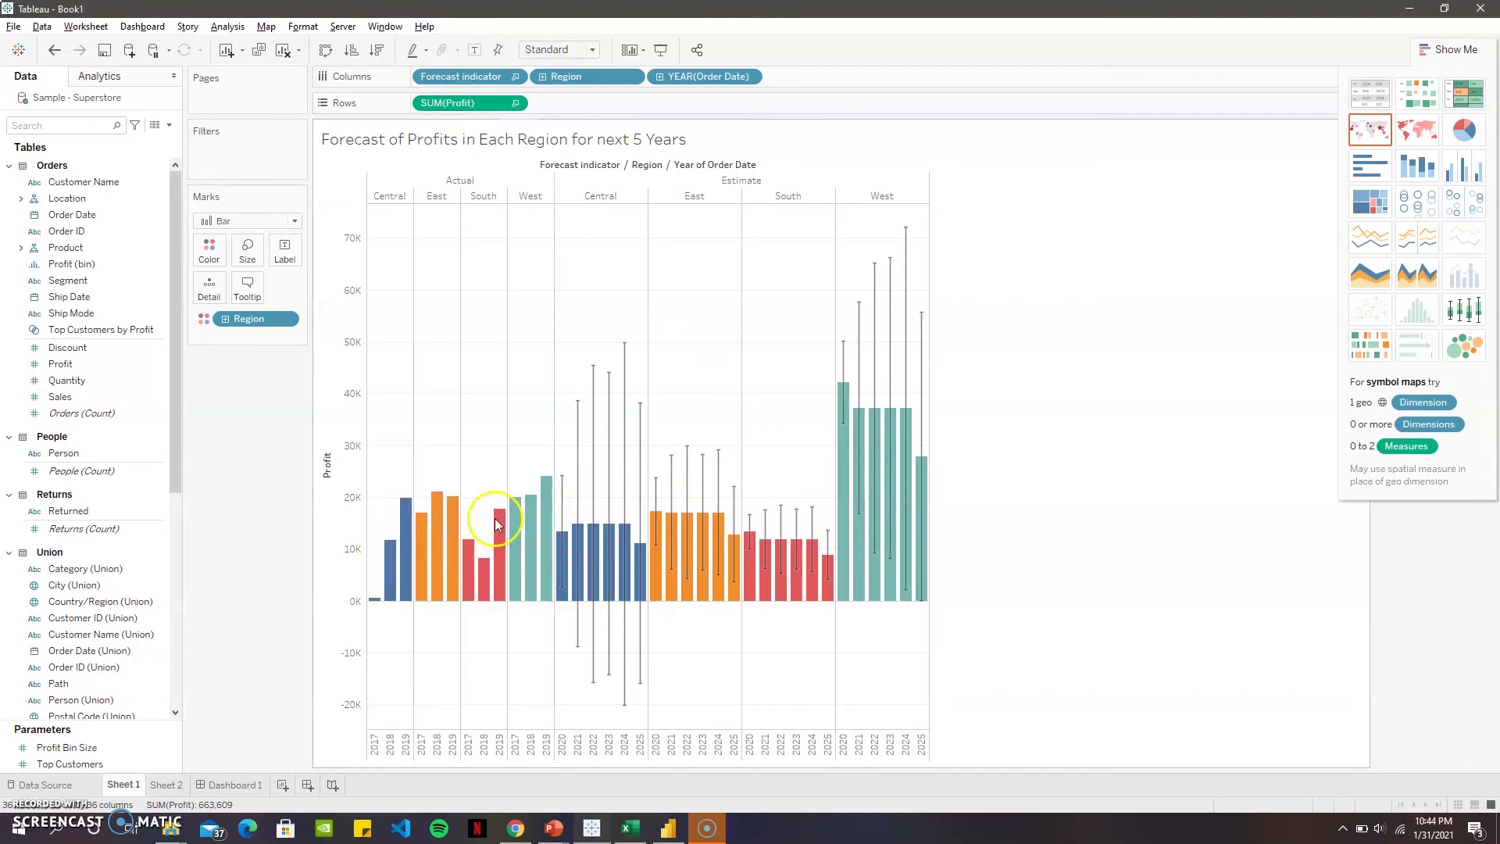
mouse_move(547, 502)
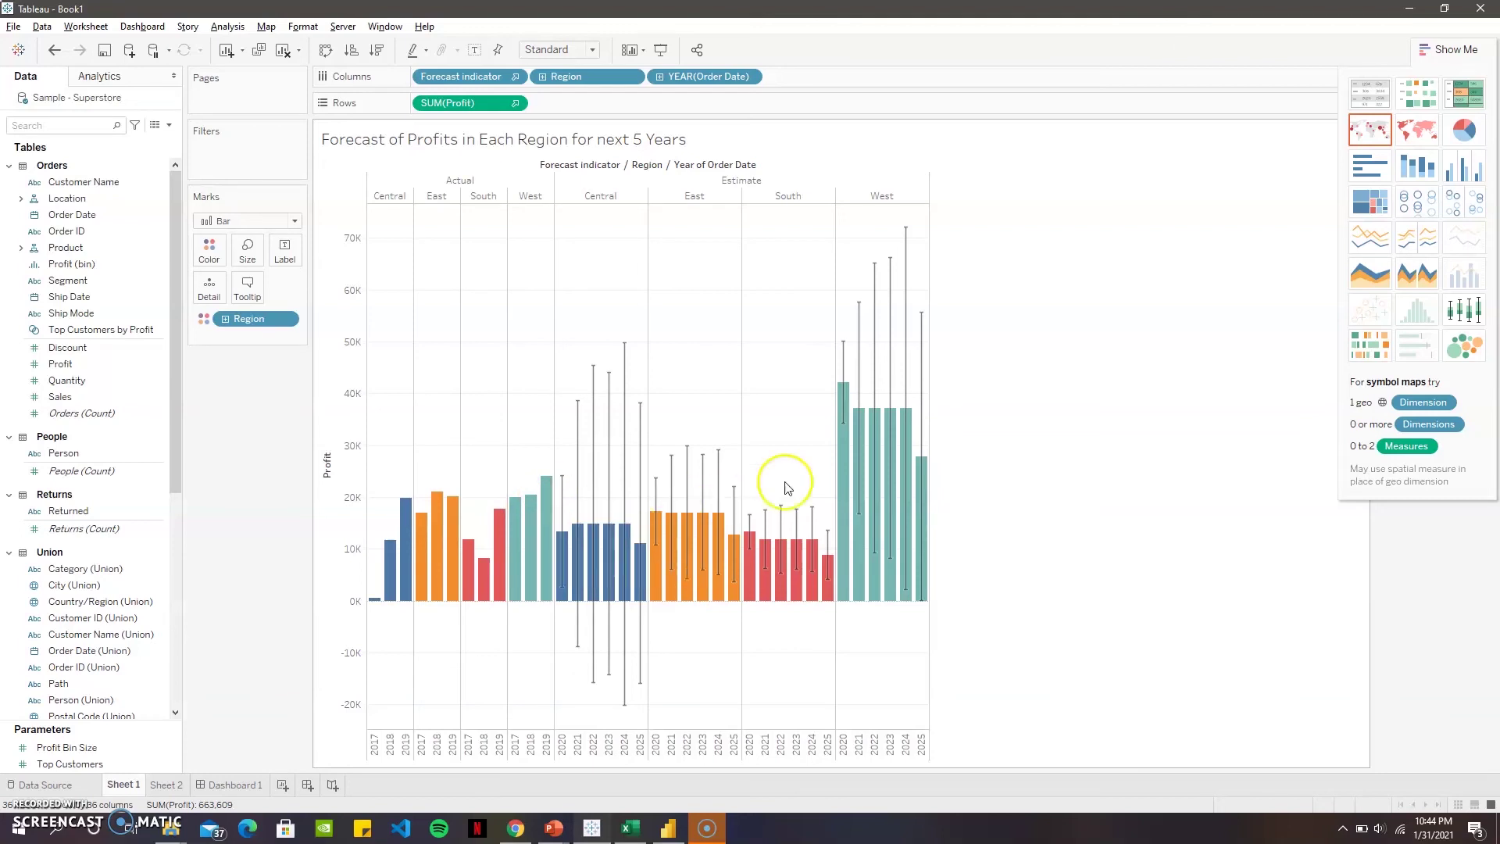
mouse_move(841, 447)
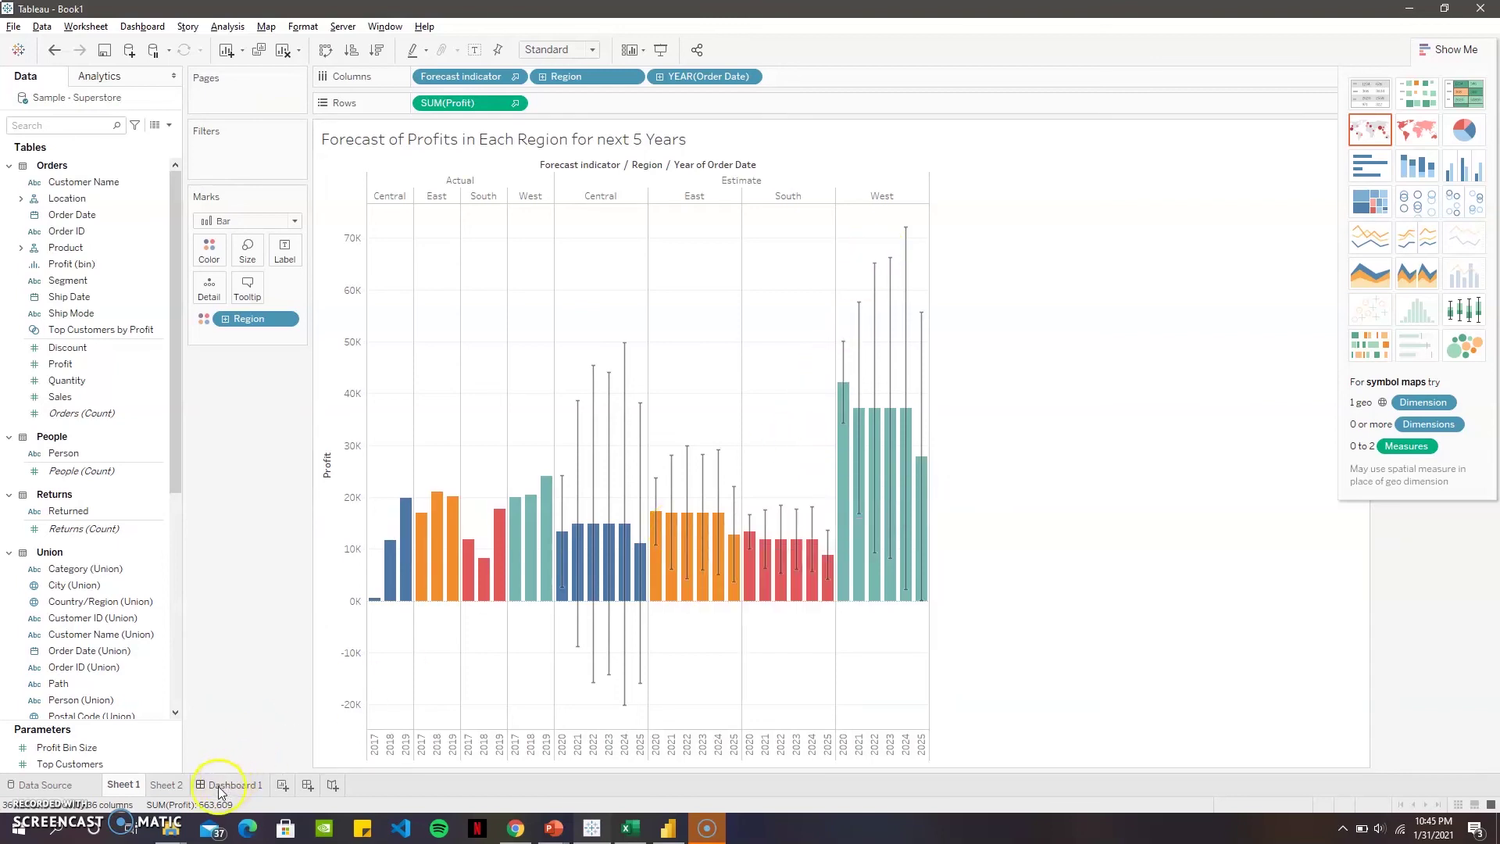
Open Sheet 2 and read category order counts from 2017 to 2025, including Office Supplies near 2,621.
left_click(167, 785)
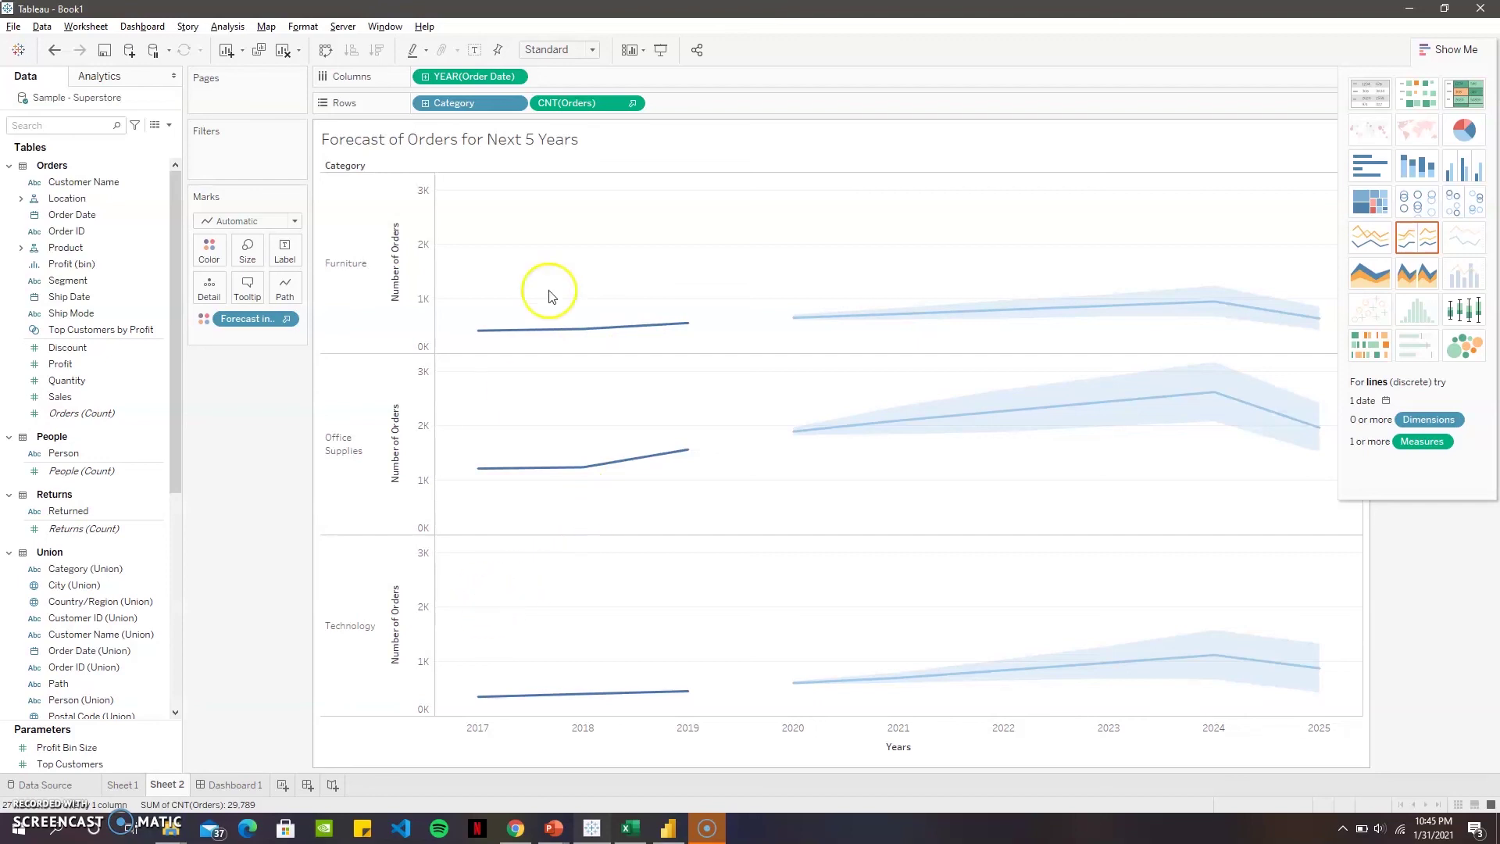
mouse_move(479, 336)
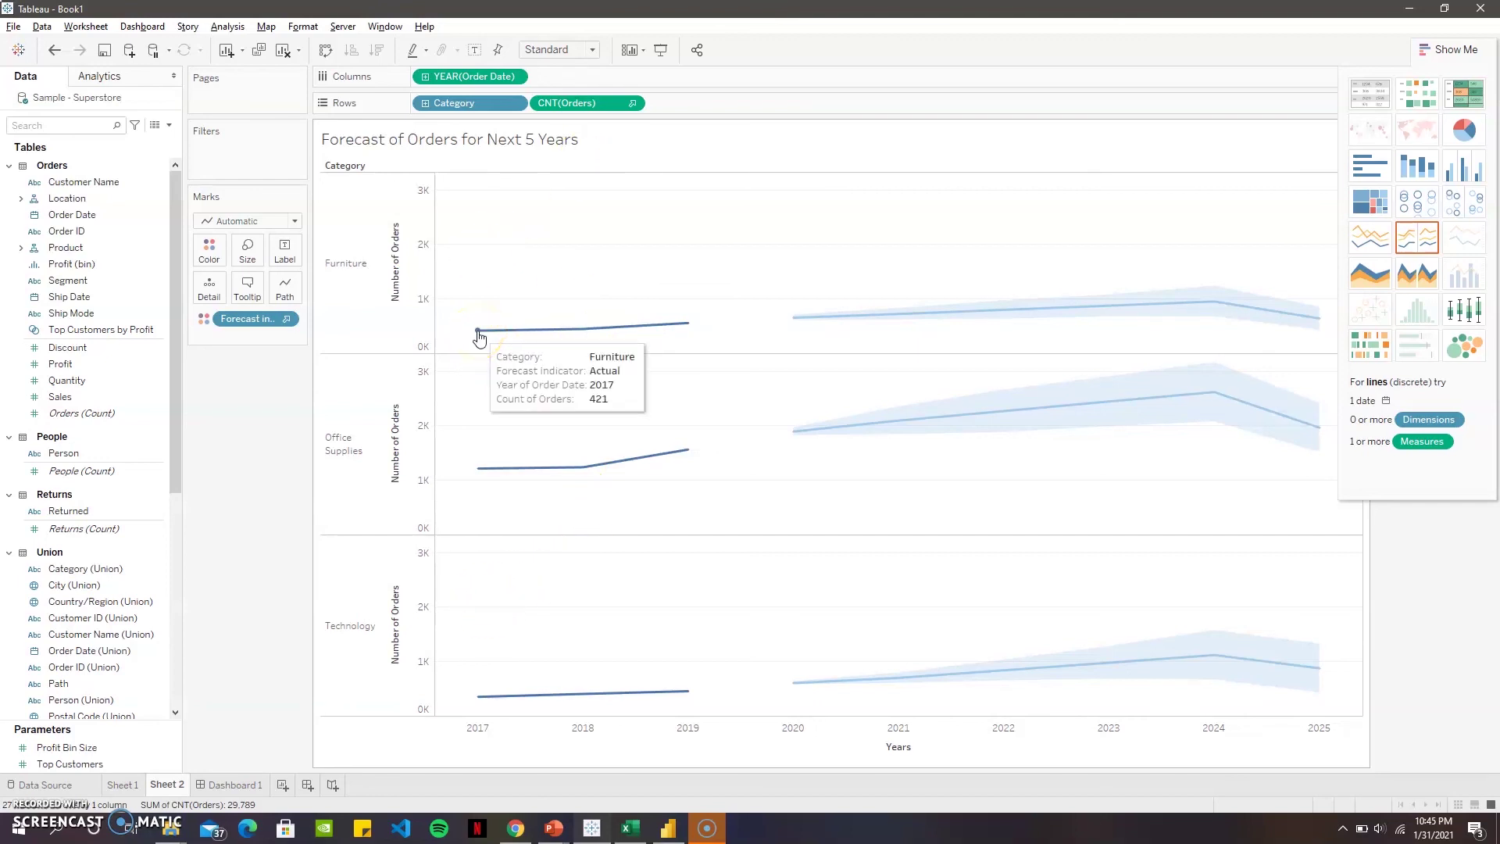
mouse_move(684, 323)
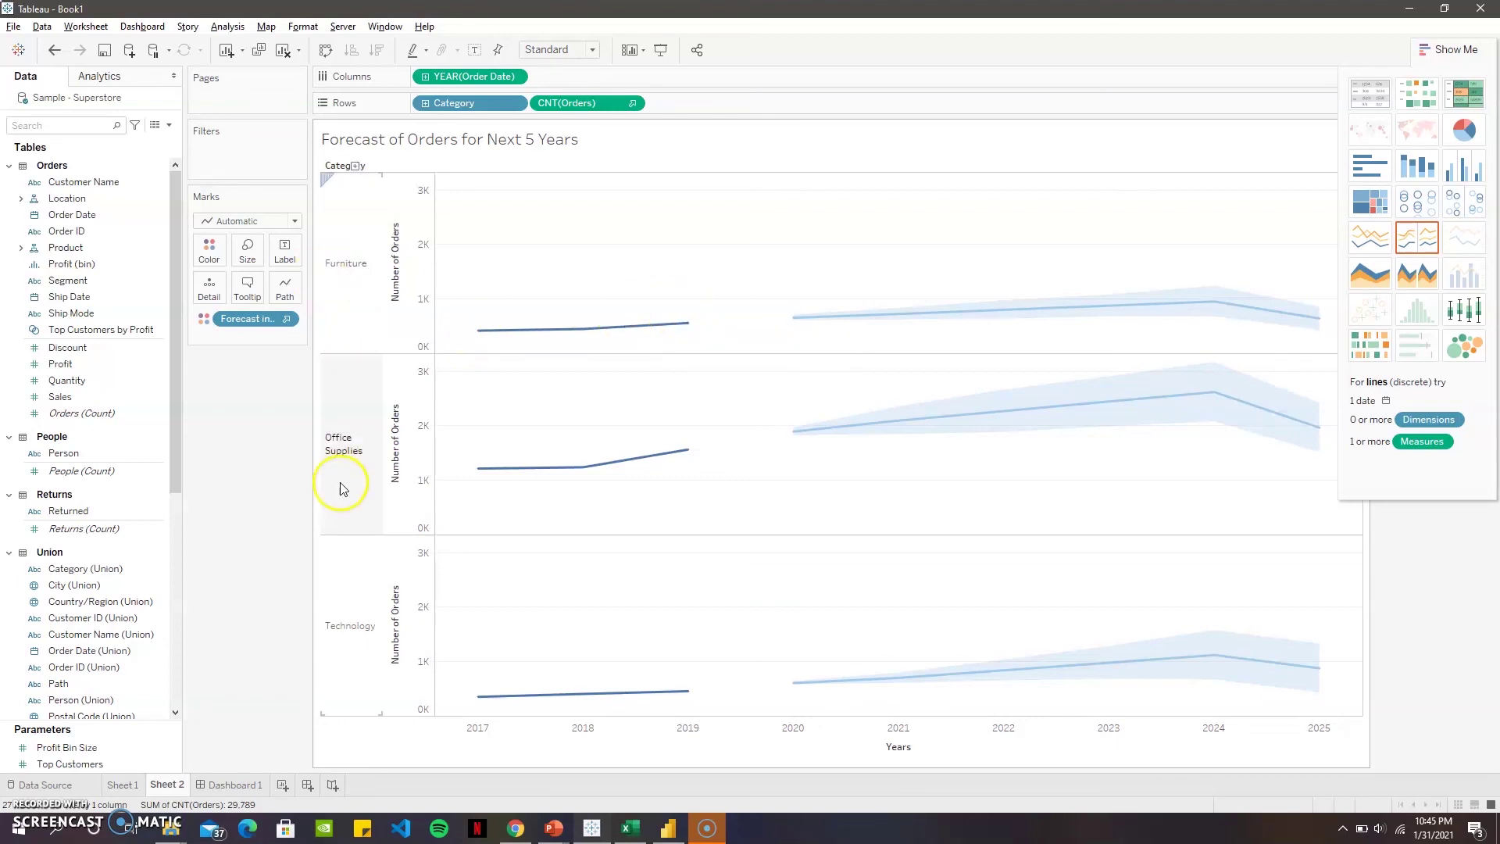
mouse_move(682, 456)
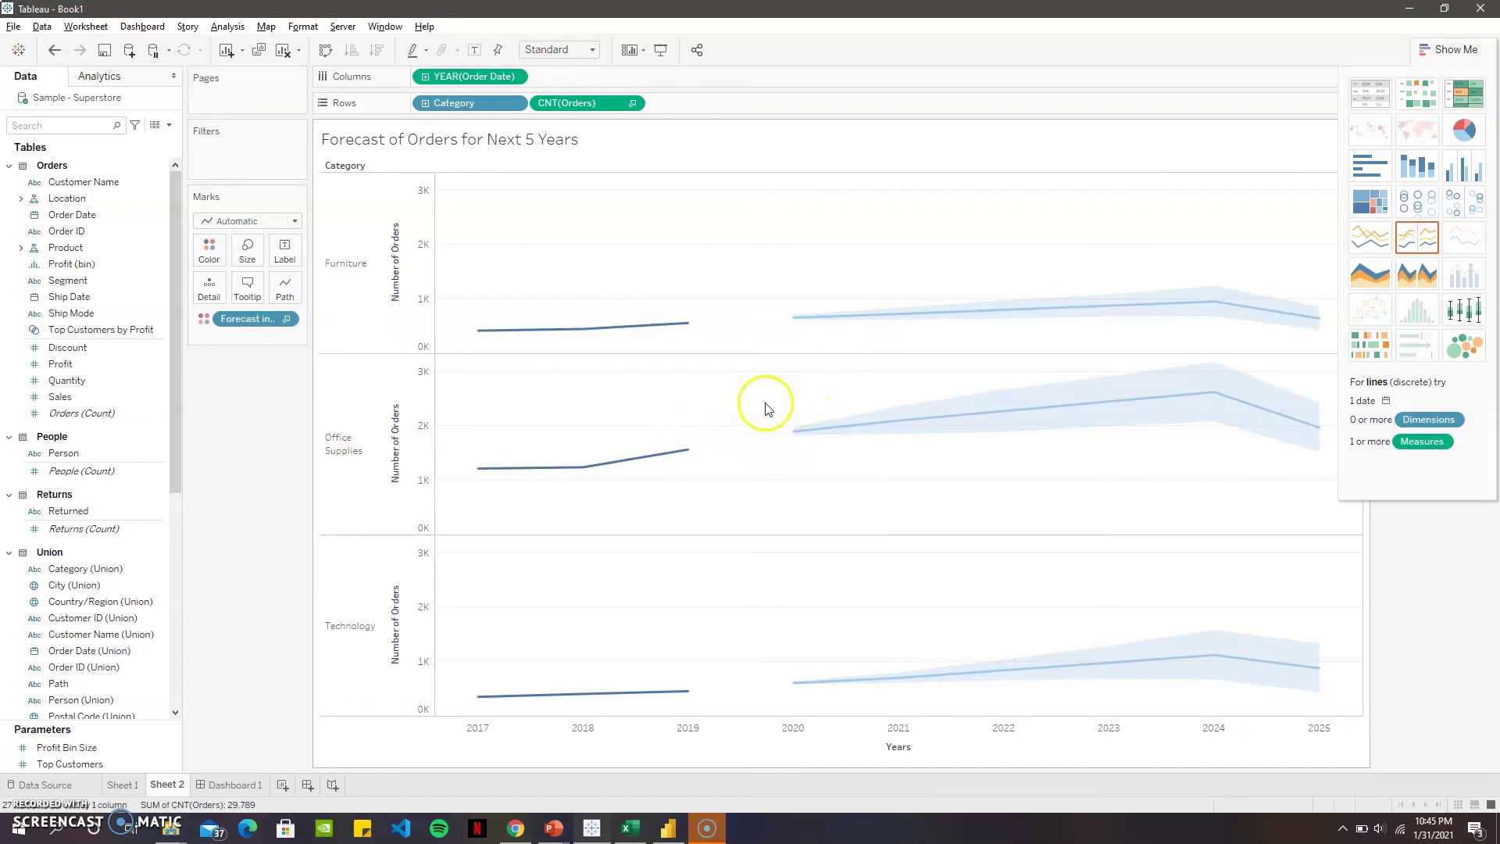
mouse_move(1188, 392)
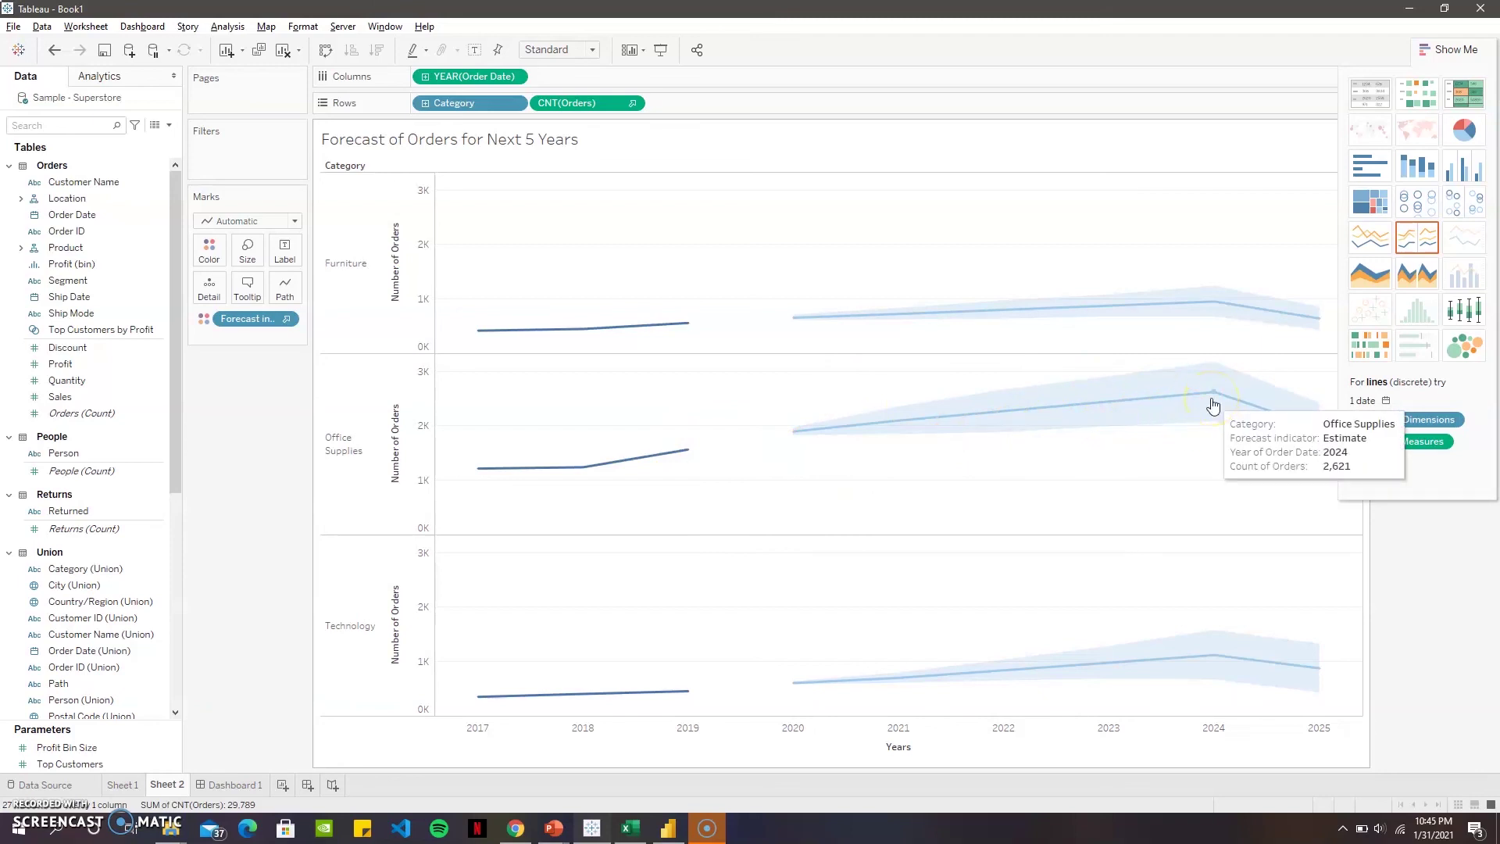
mouse_move(1310, 434)
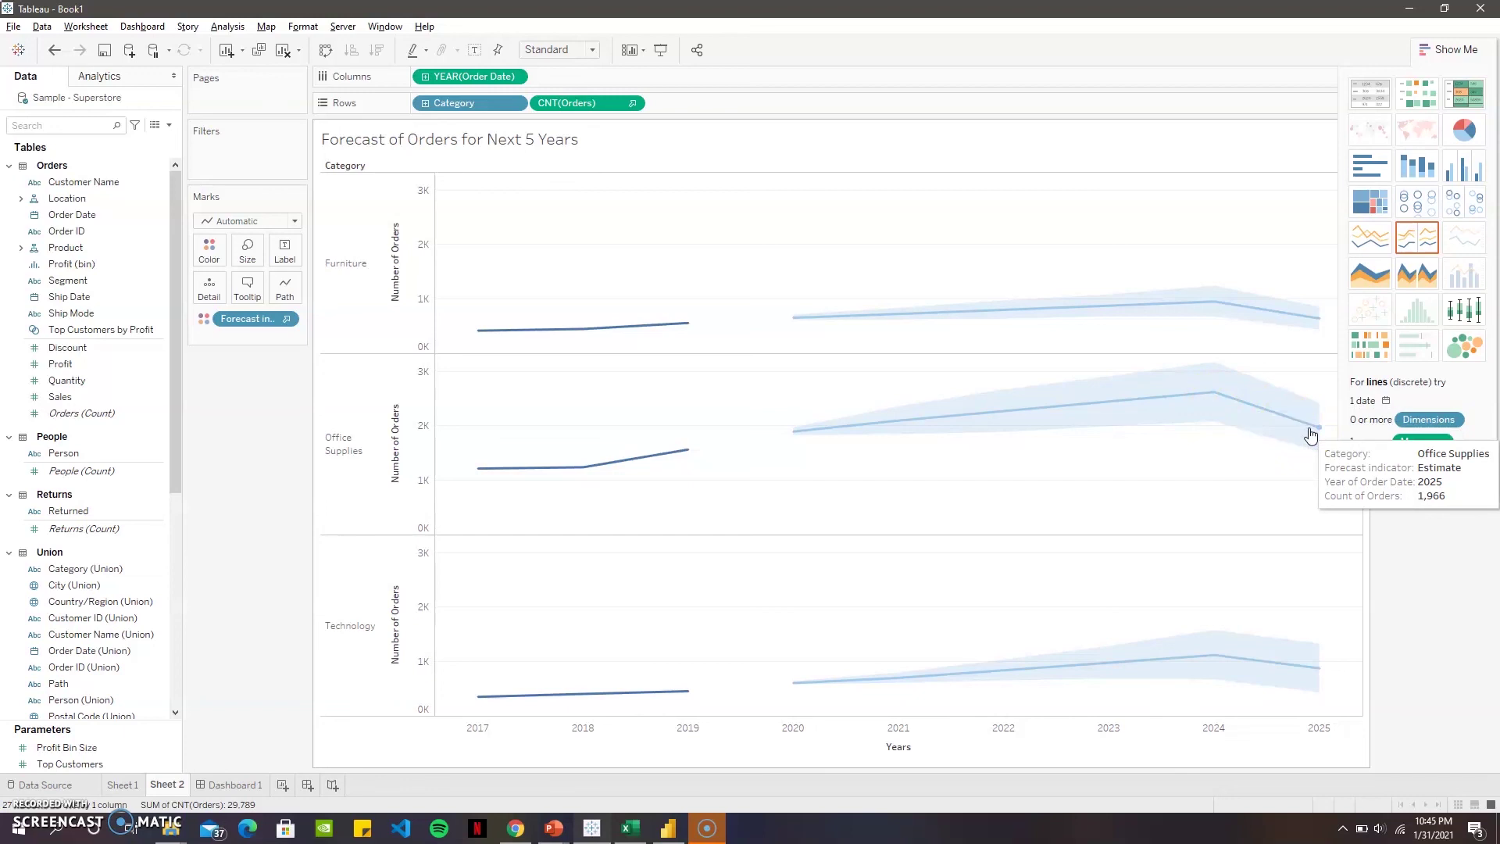
Return to Dashboard 1 and highlight Central's 2019 profit bar across the dashboard.
left_click(209, 785)
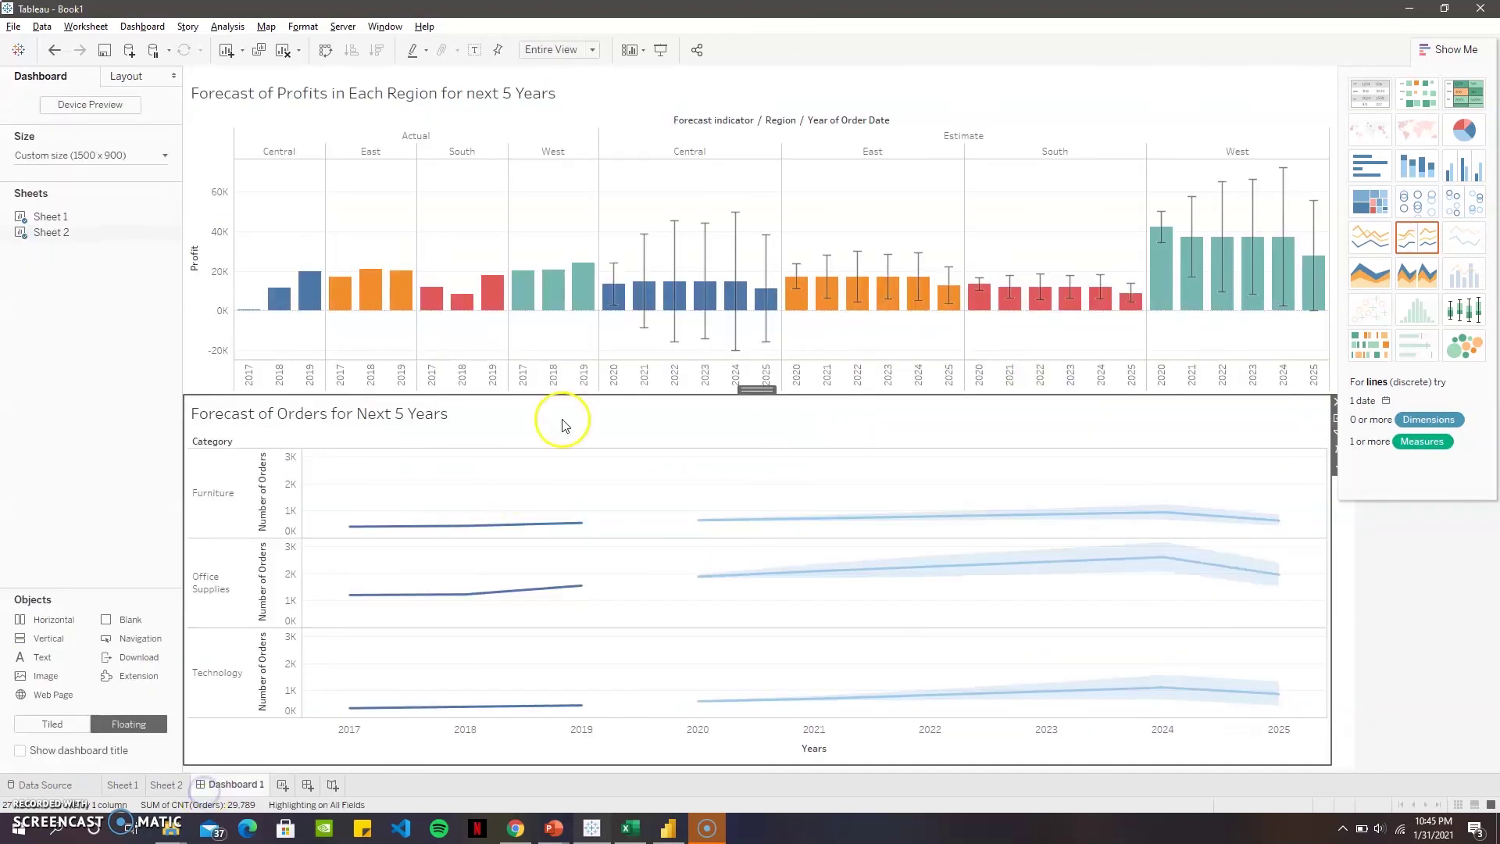
mouse_move(352, 289)
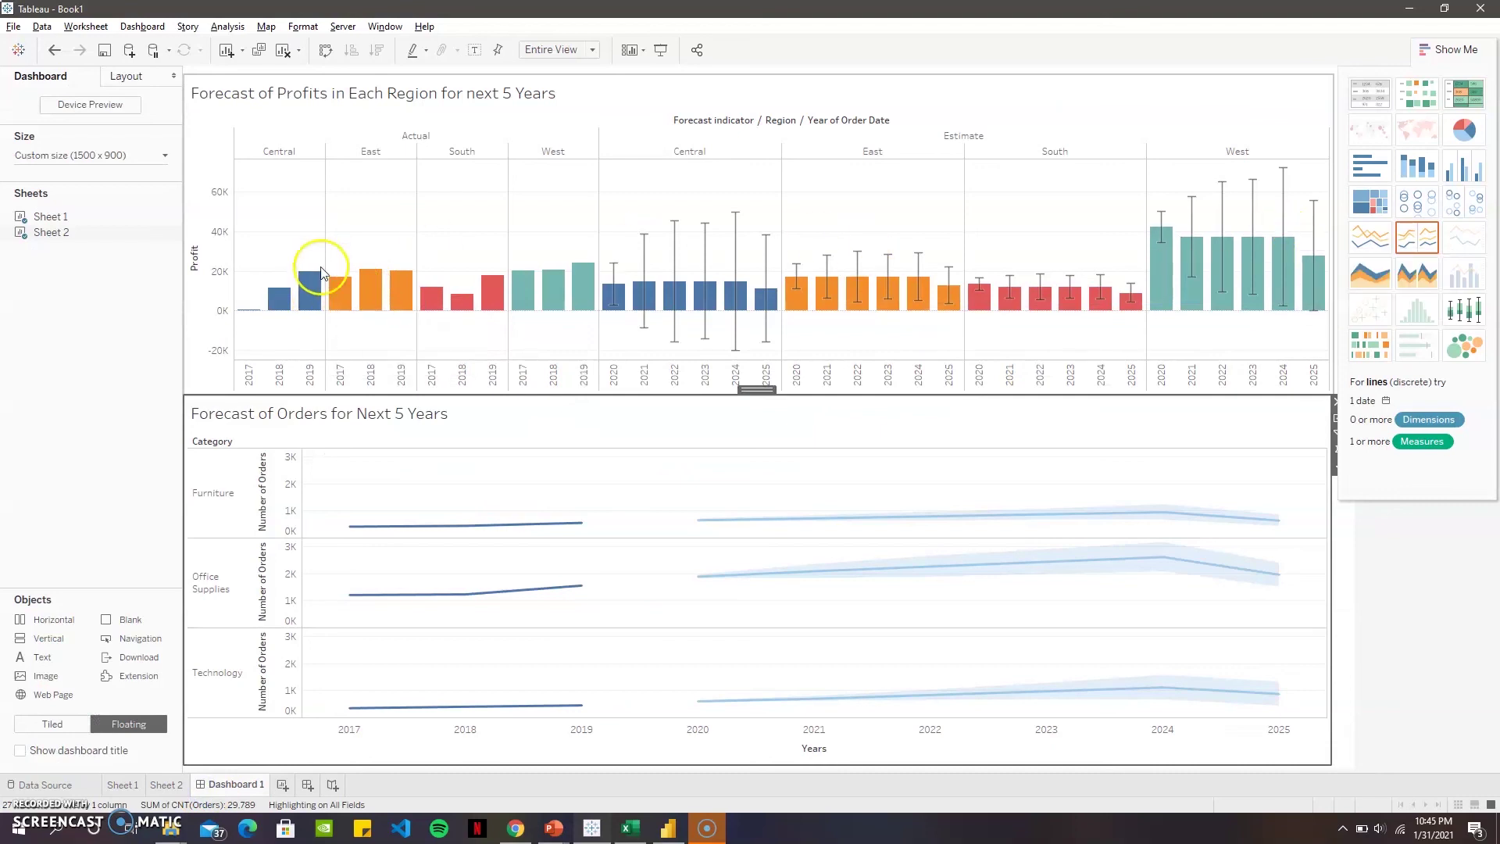
left_click(319, 296)
Highlight the West 2020 estimated profit bar, reading 42,201, instead of West 2021.
mouse_move(582, 534)
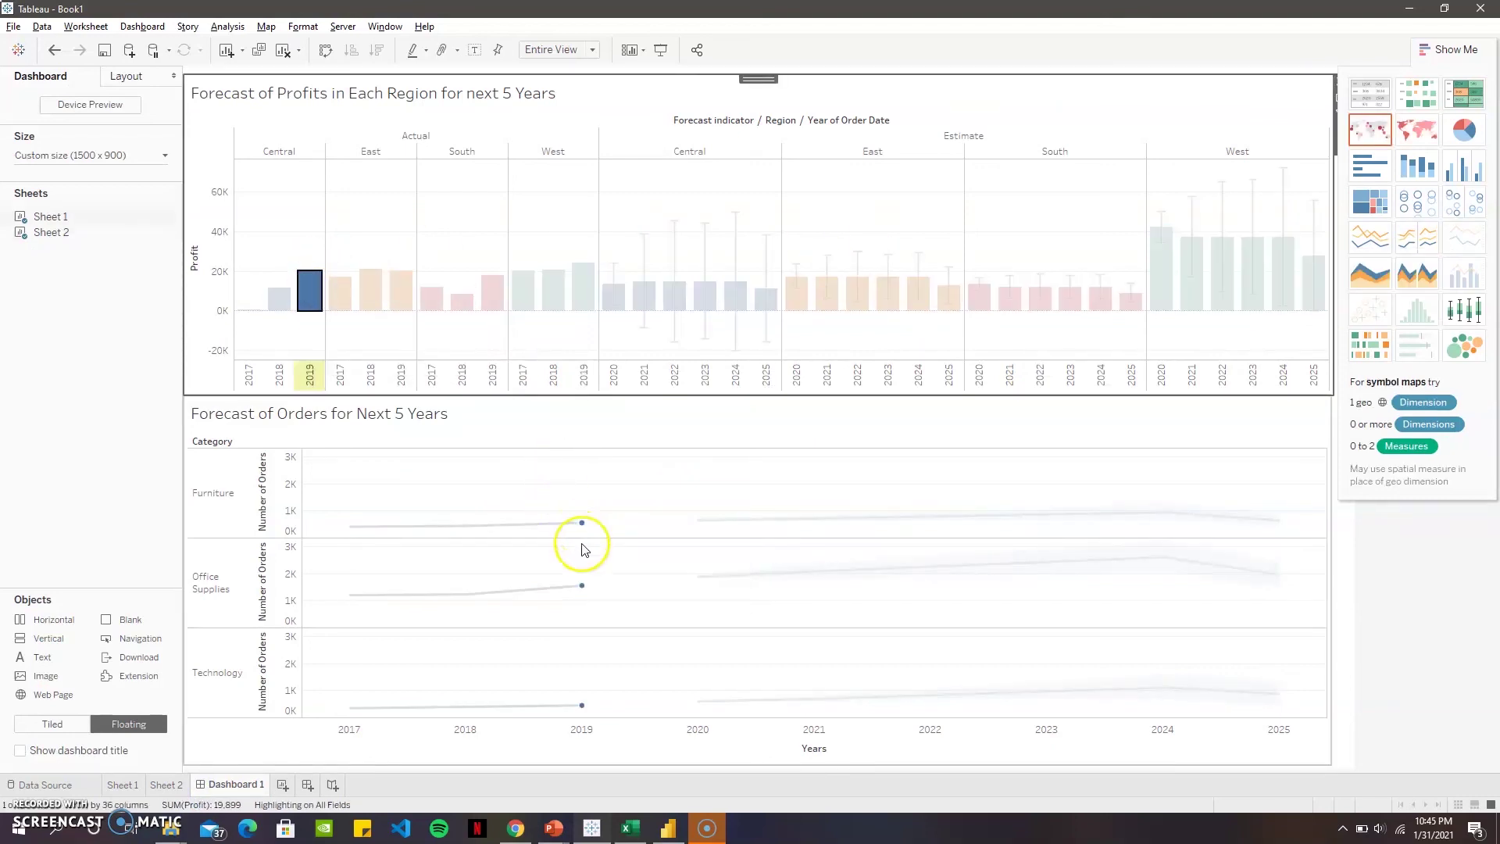
mouse_move(298, 291)
left_click(1183, 269)
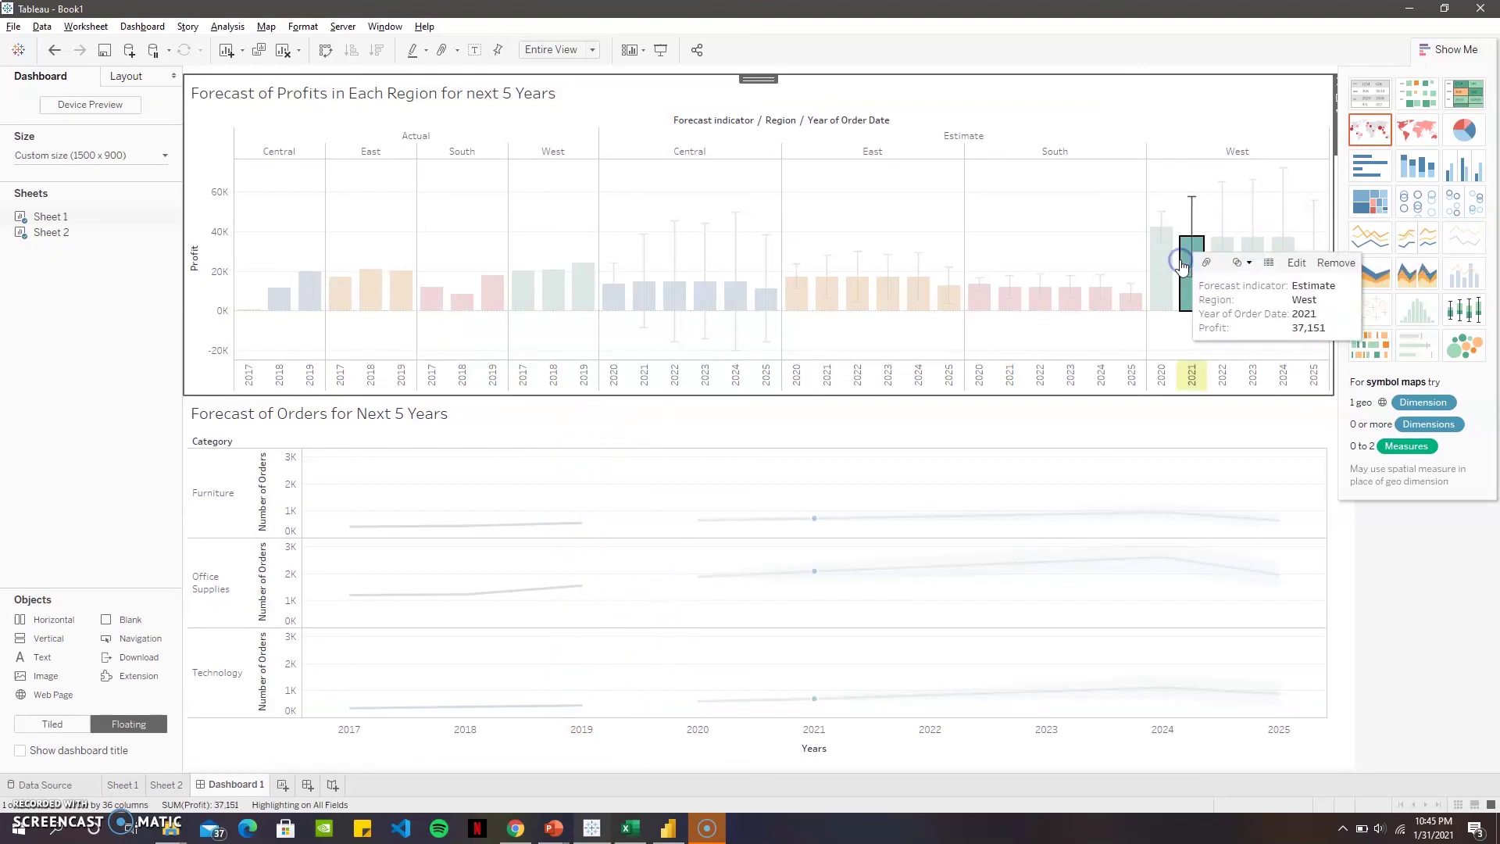
left_click(1164, 268)
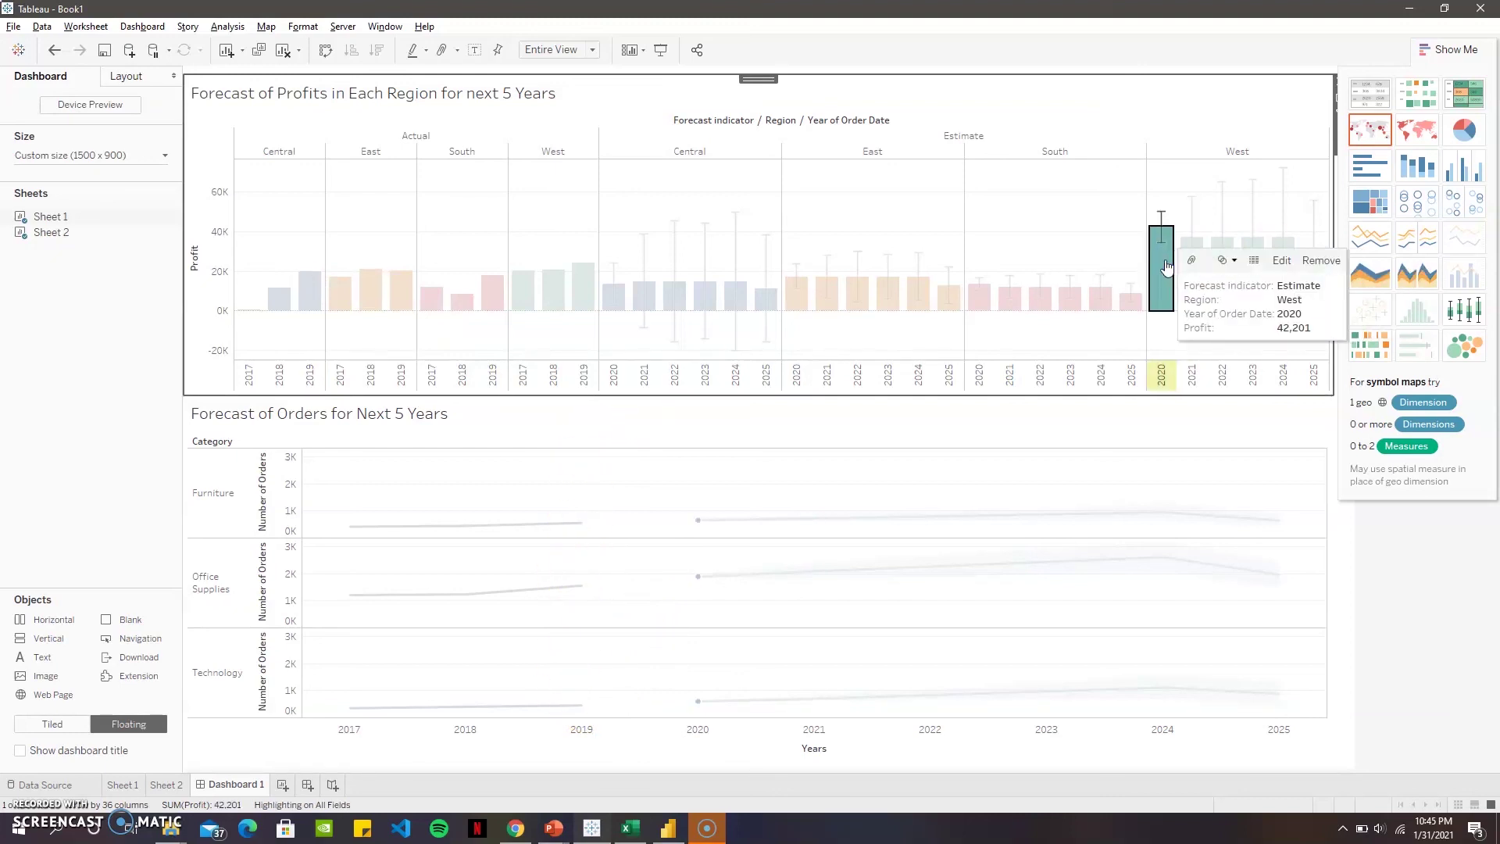